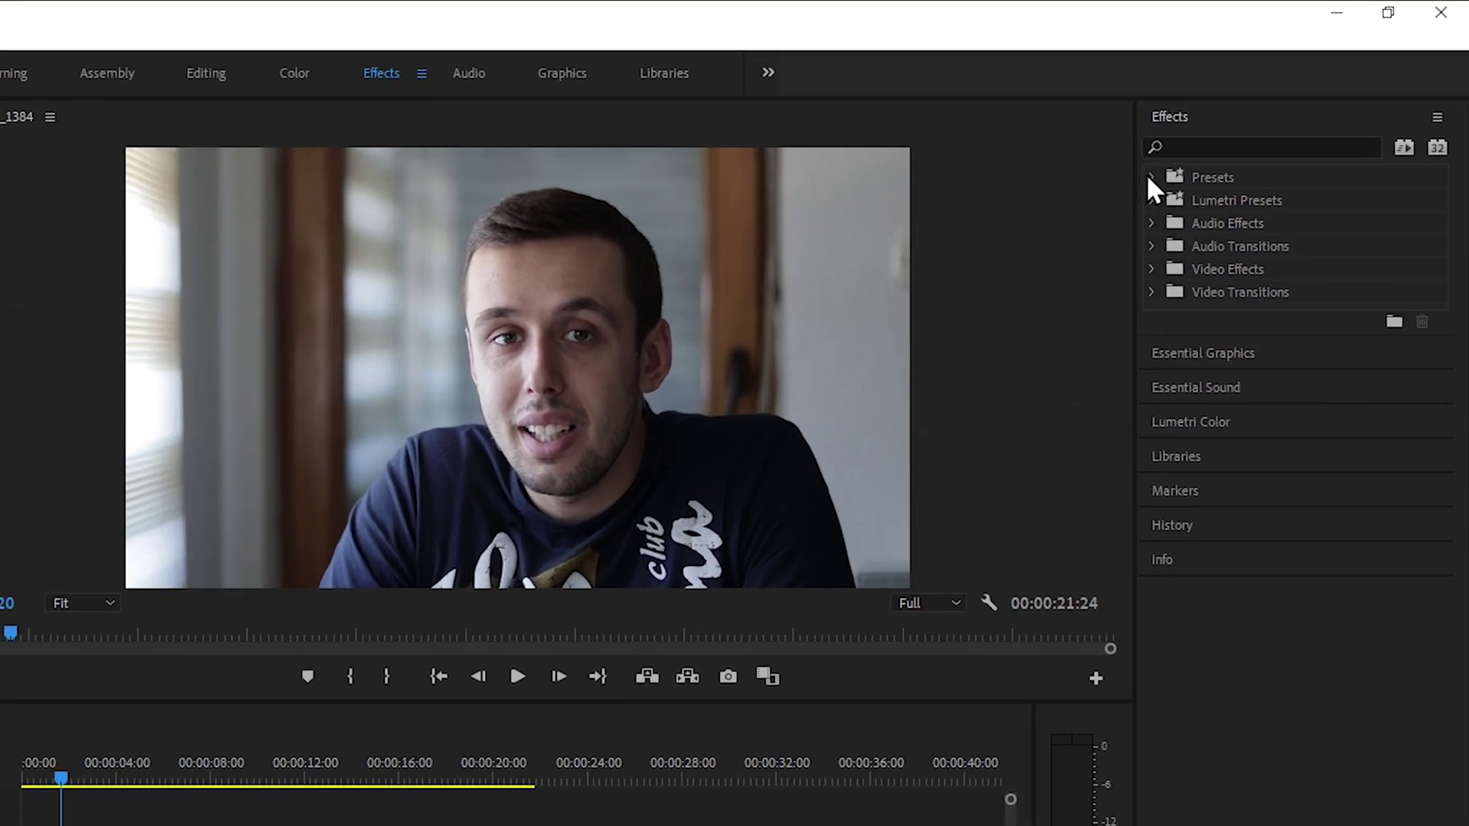
Search the effects for 'lumetri color' and drag it onto the MVI_1384 clip on V1
click(1289, 98)
text(l)
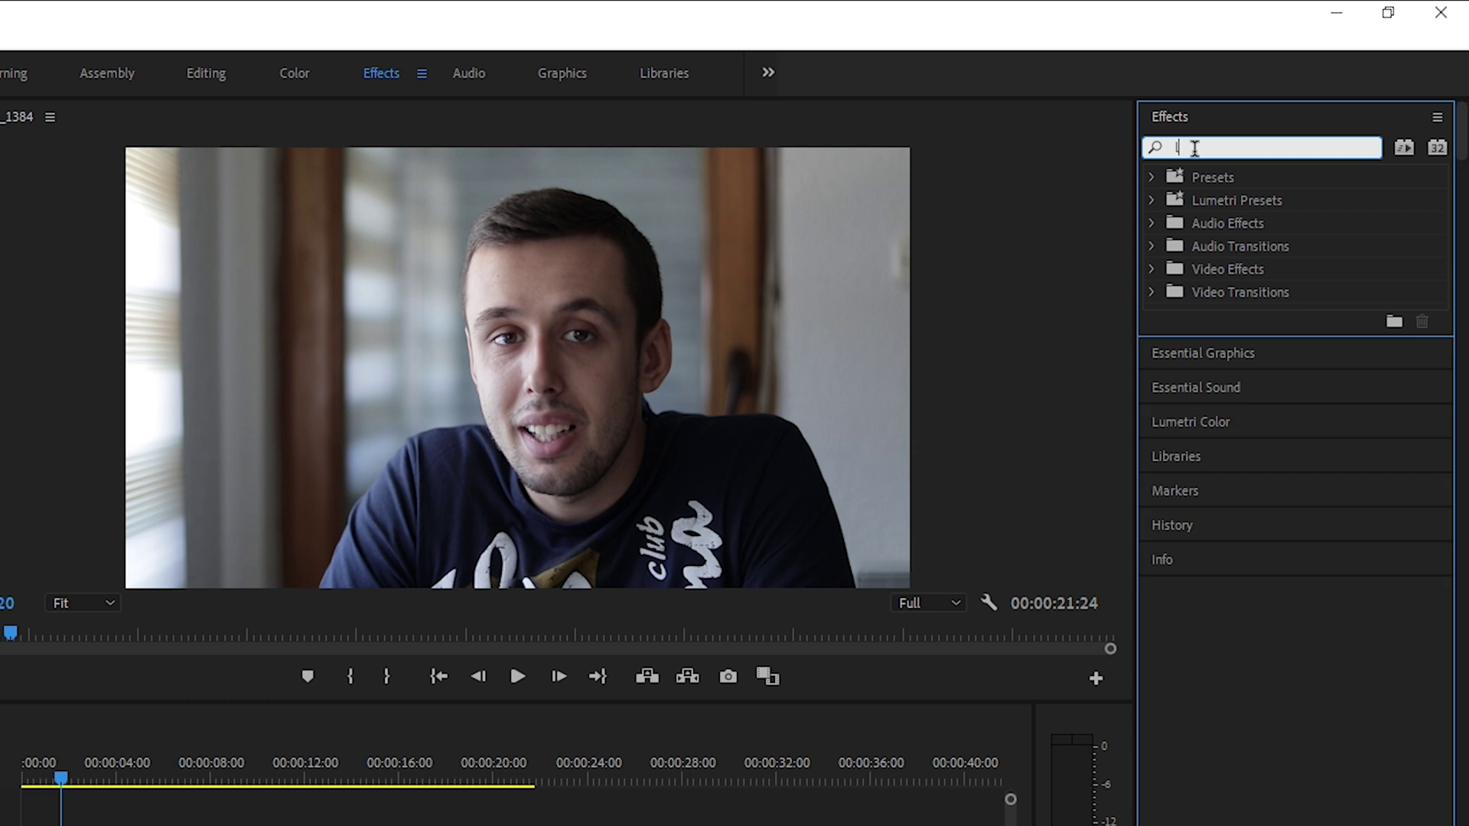
text(umetri color)
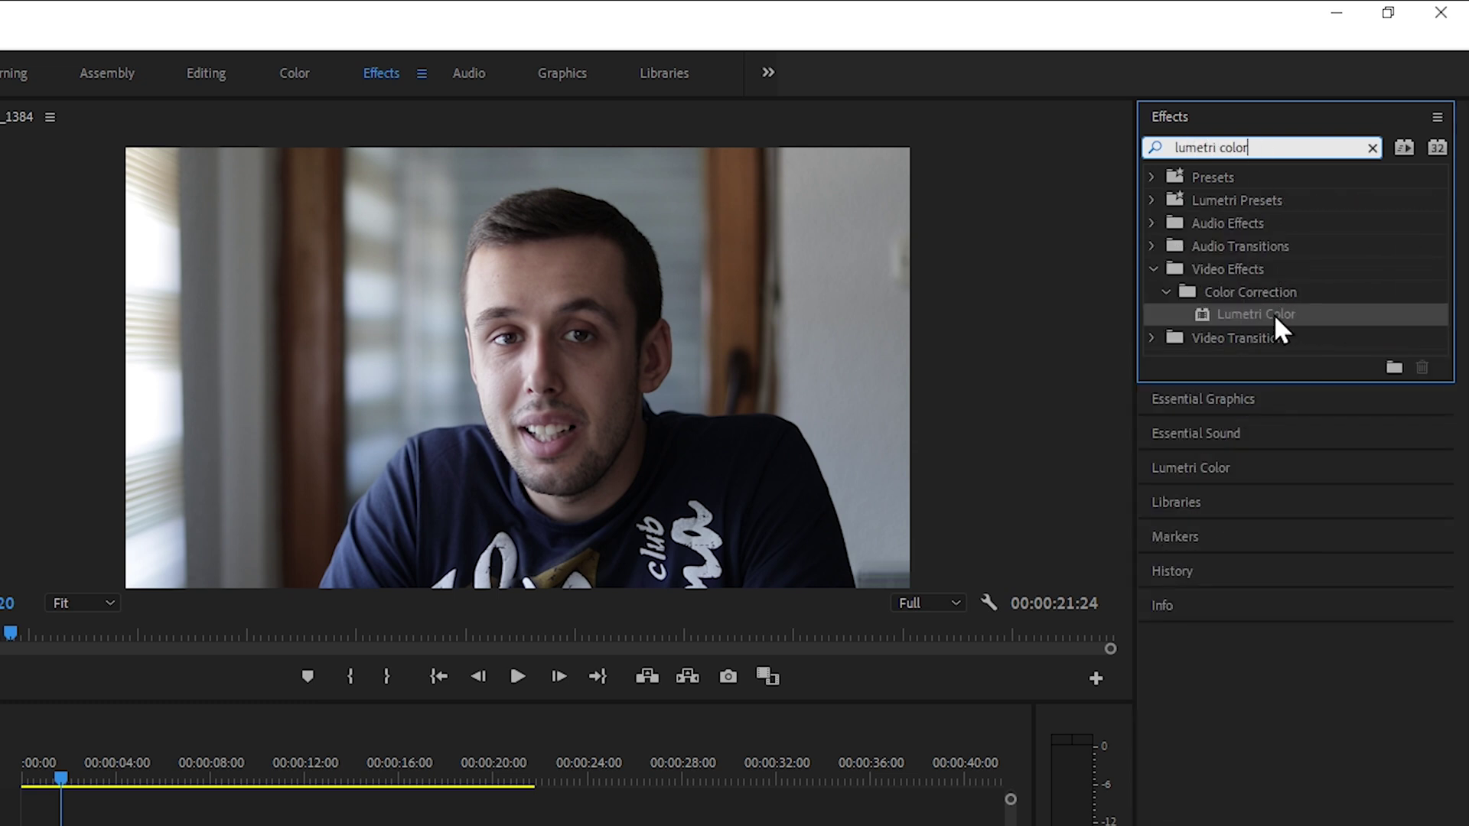
drag(1274, 314, 595, 635)
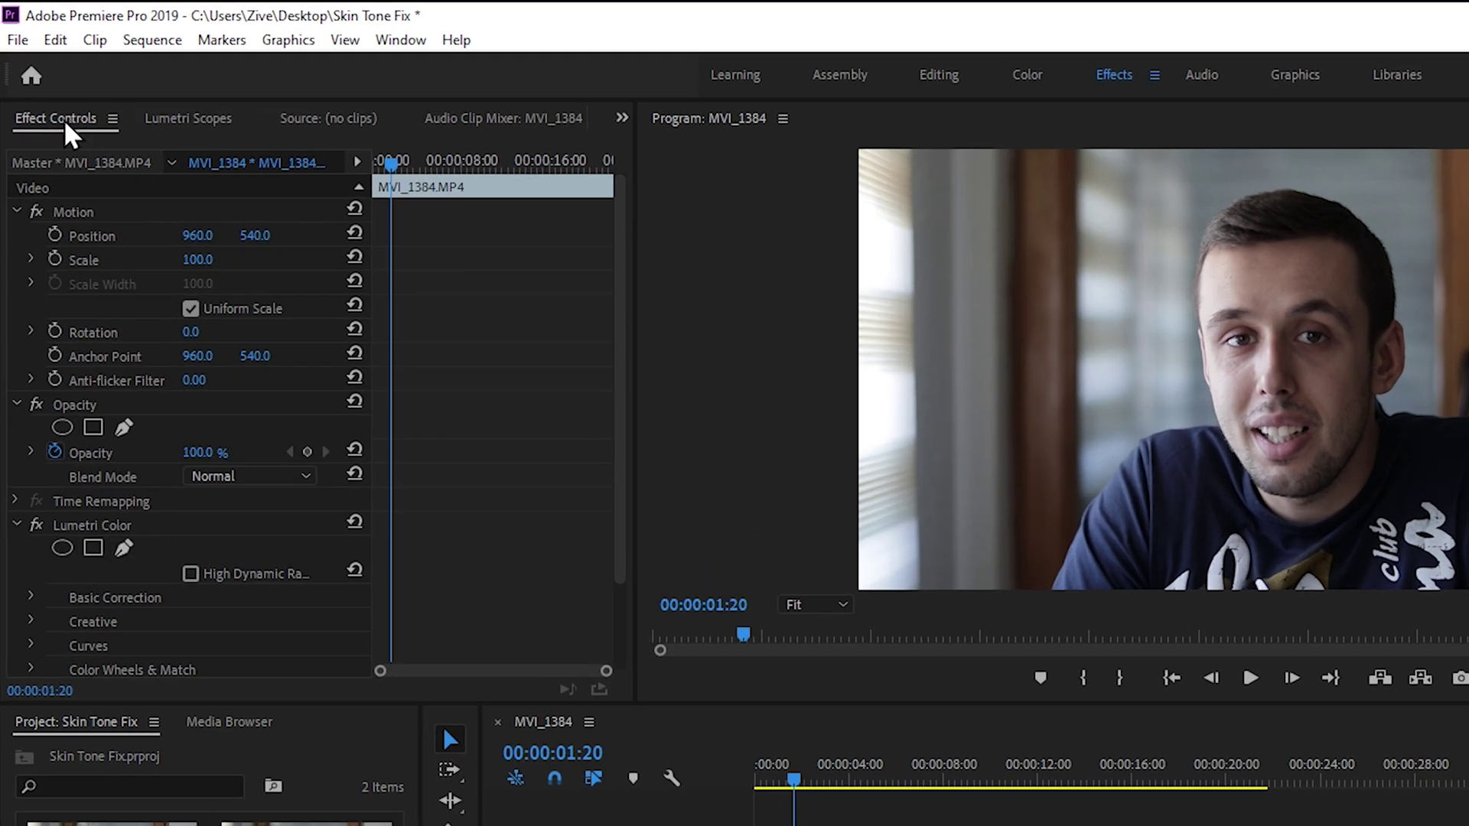
drag(627, 279, 606, 329)
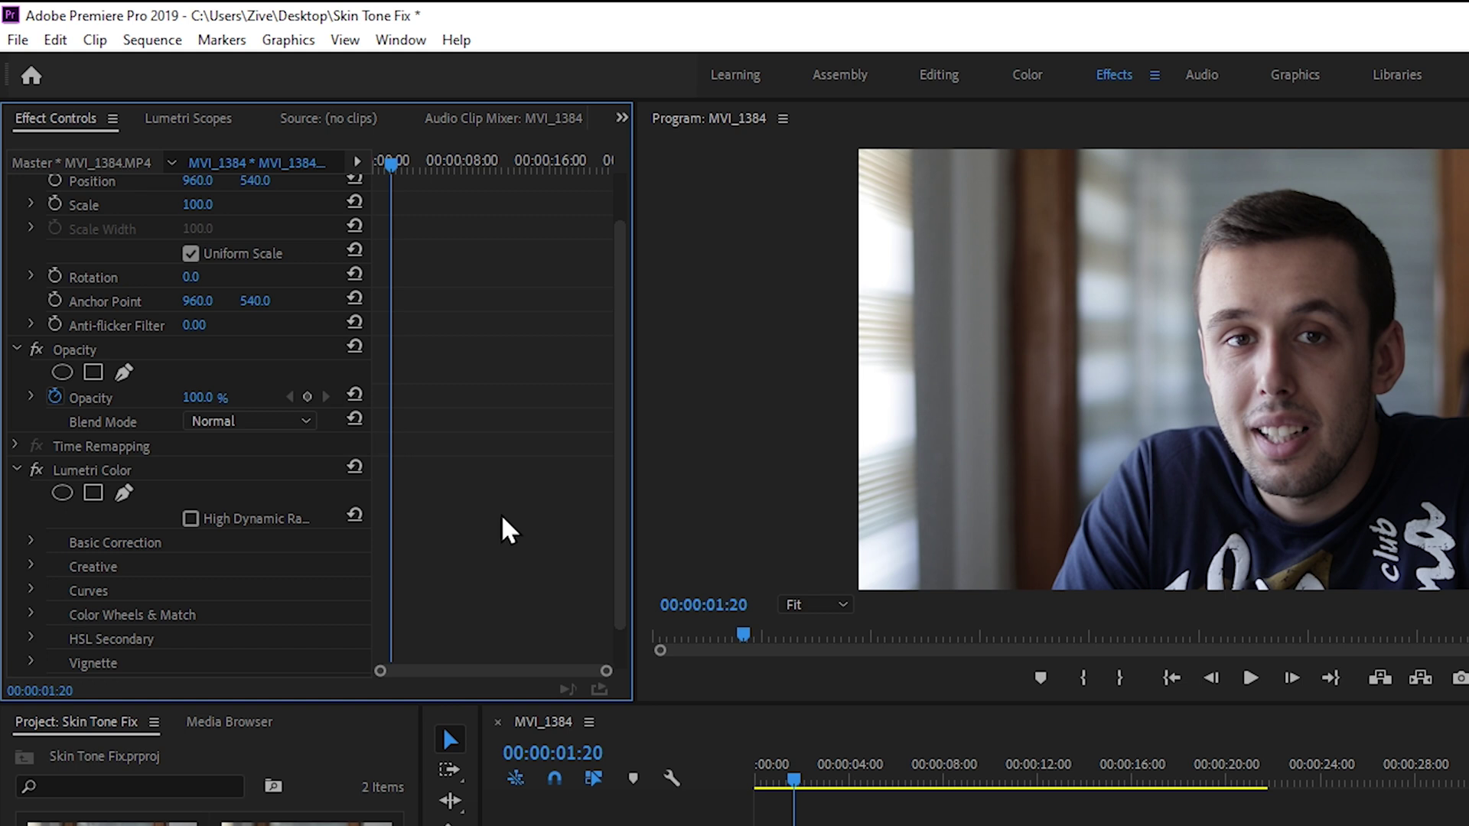
Under Lumetri Creative, choose the Youtube look and lower its Intensity to 51
click(31, 567)
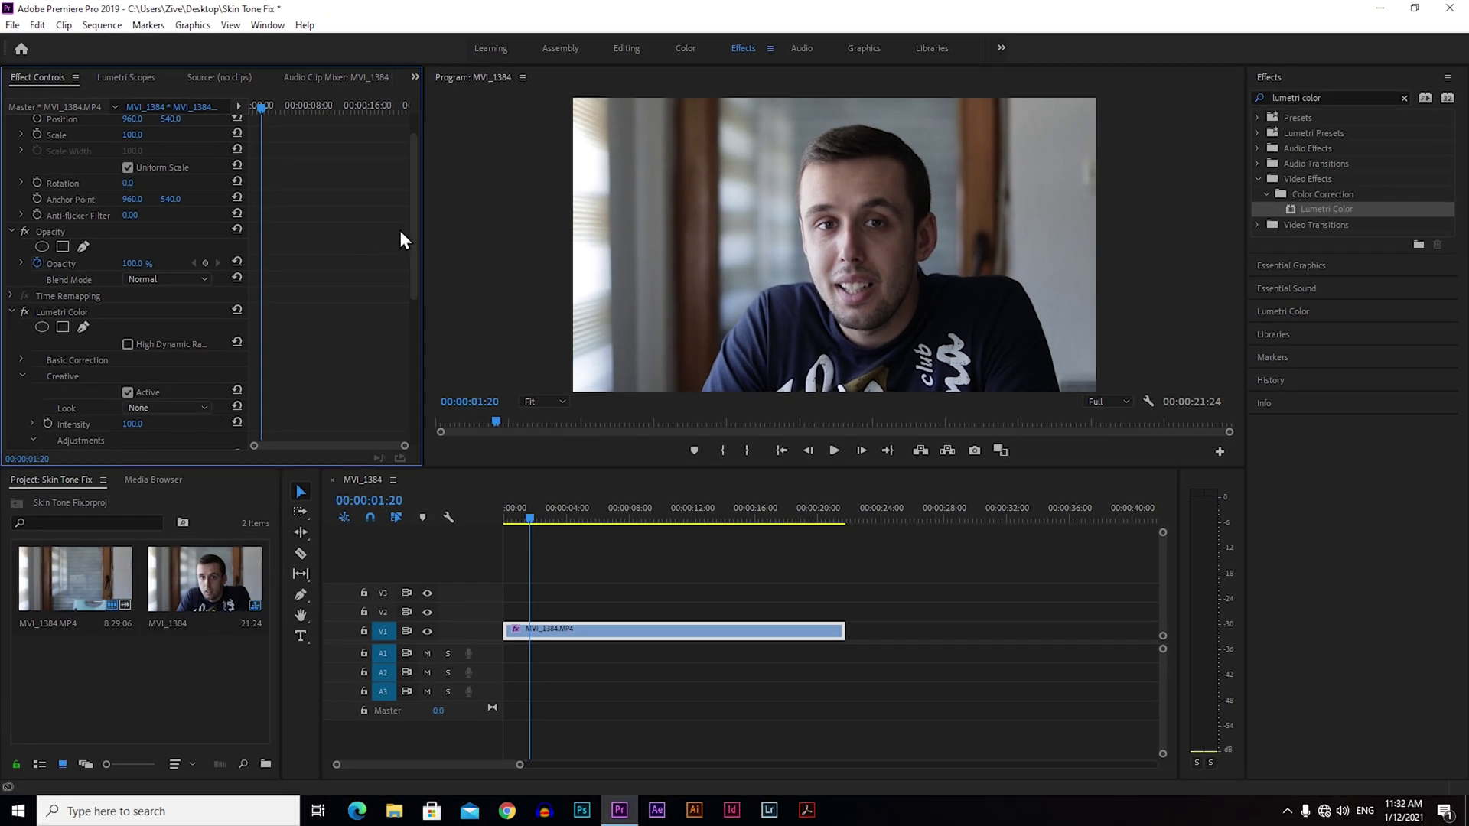
scroll(406, 248, down, 3)
click(145, 343)
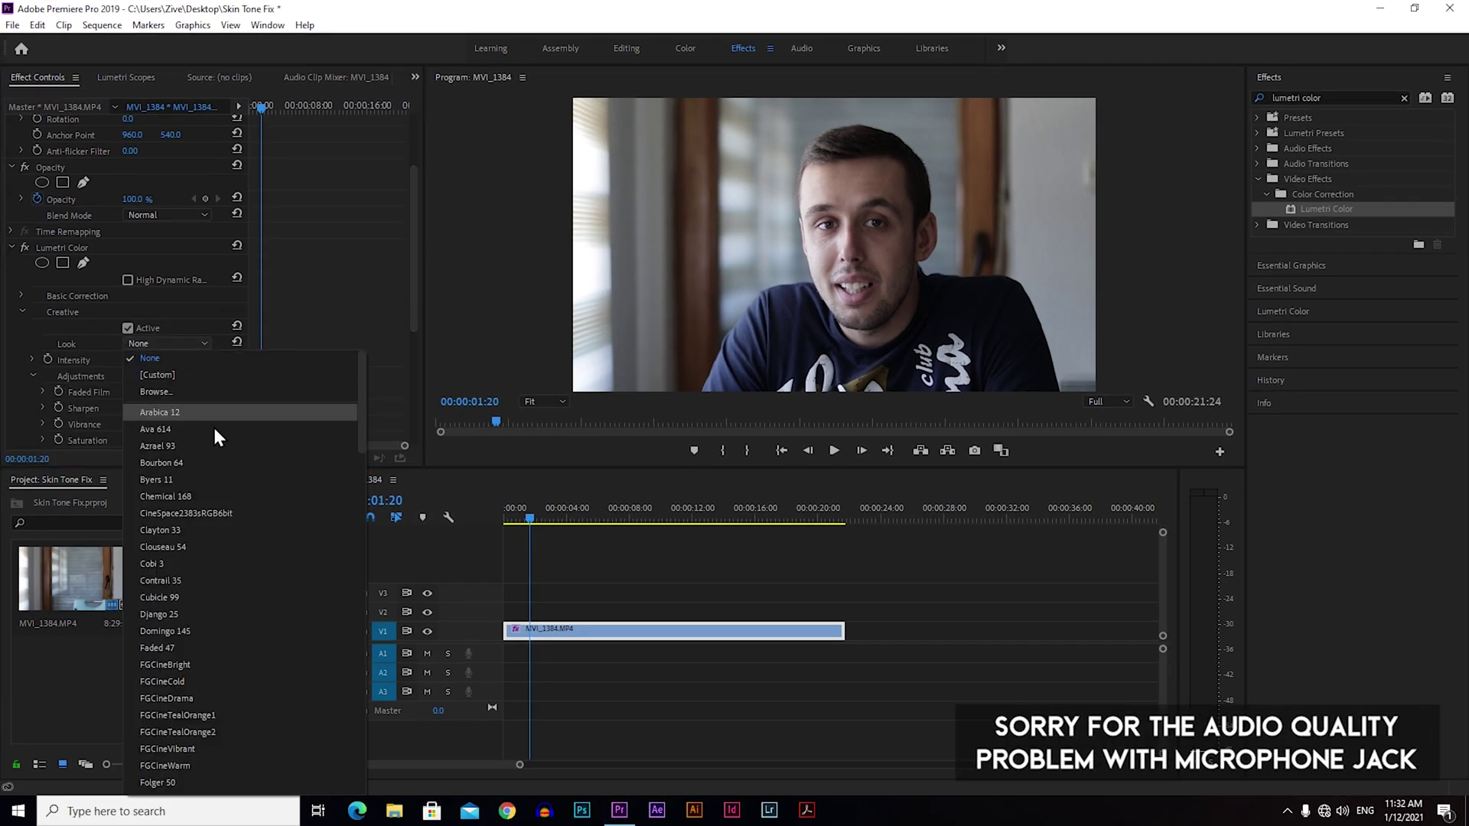
scroll(224, 511, down, 10)
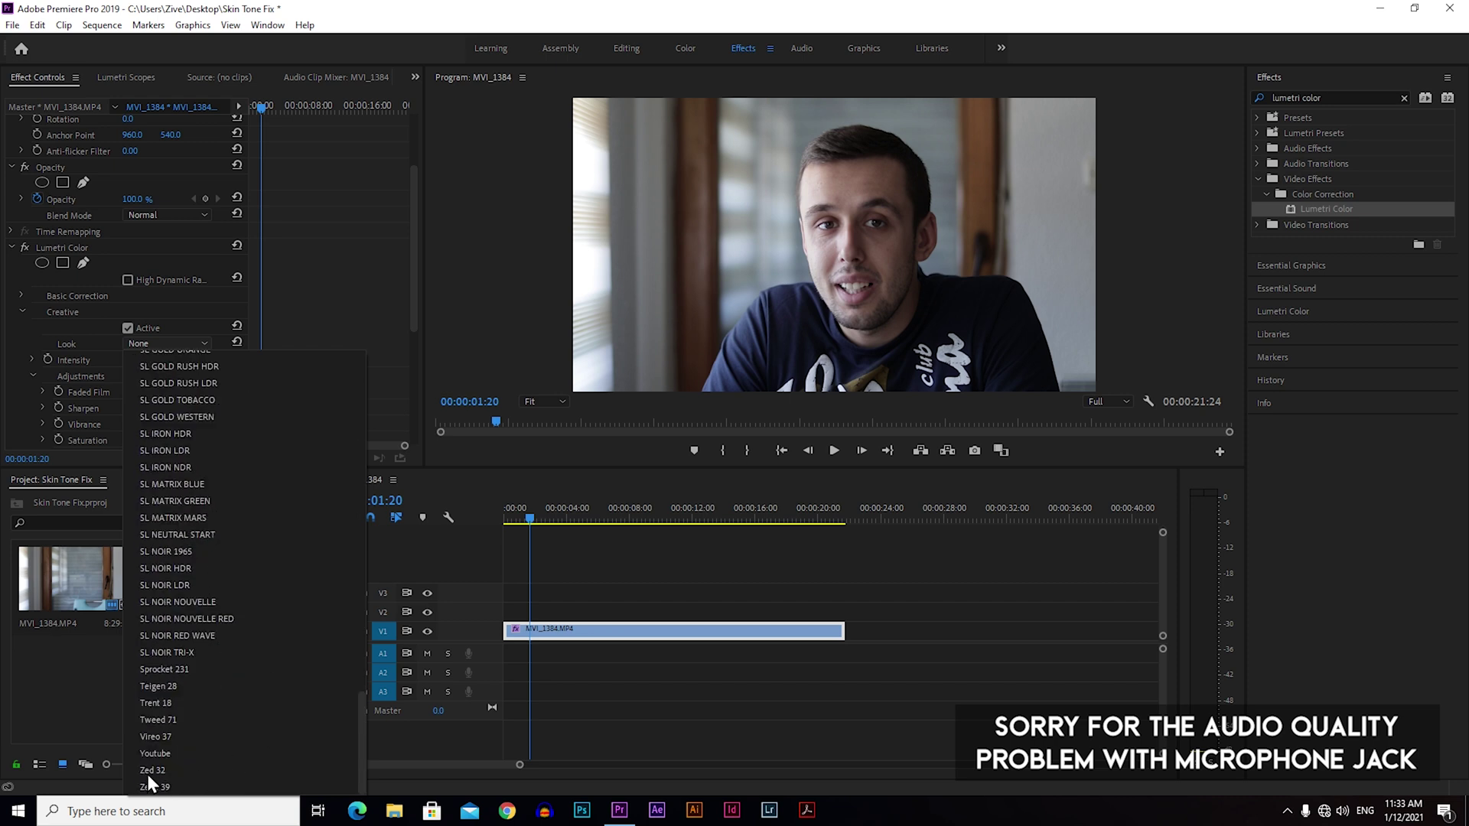
click(162, 753)
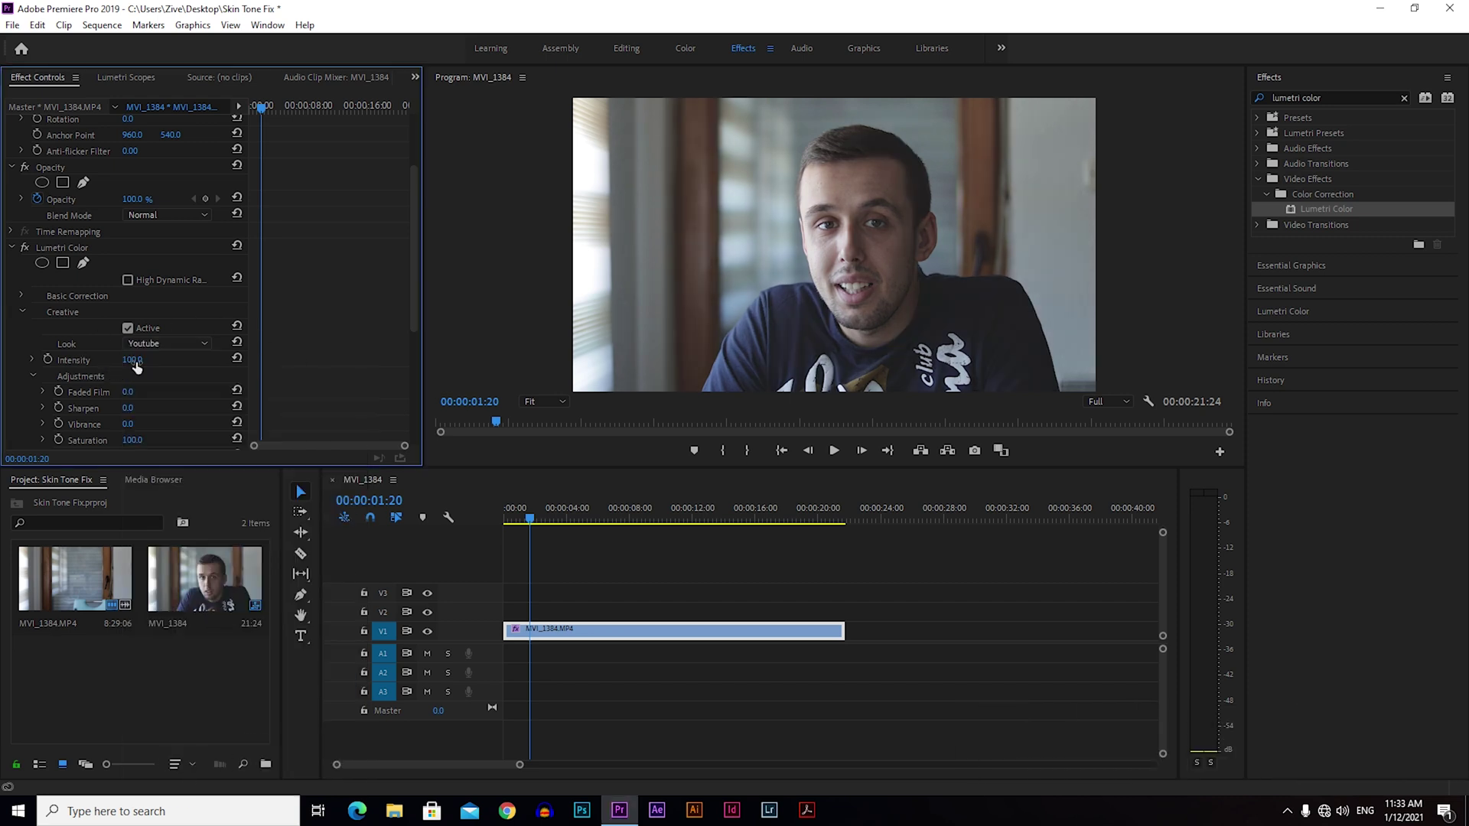
drag(136, 368, 98, 368)
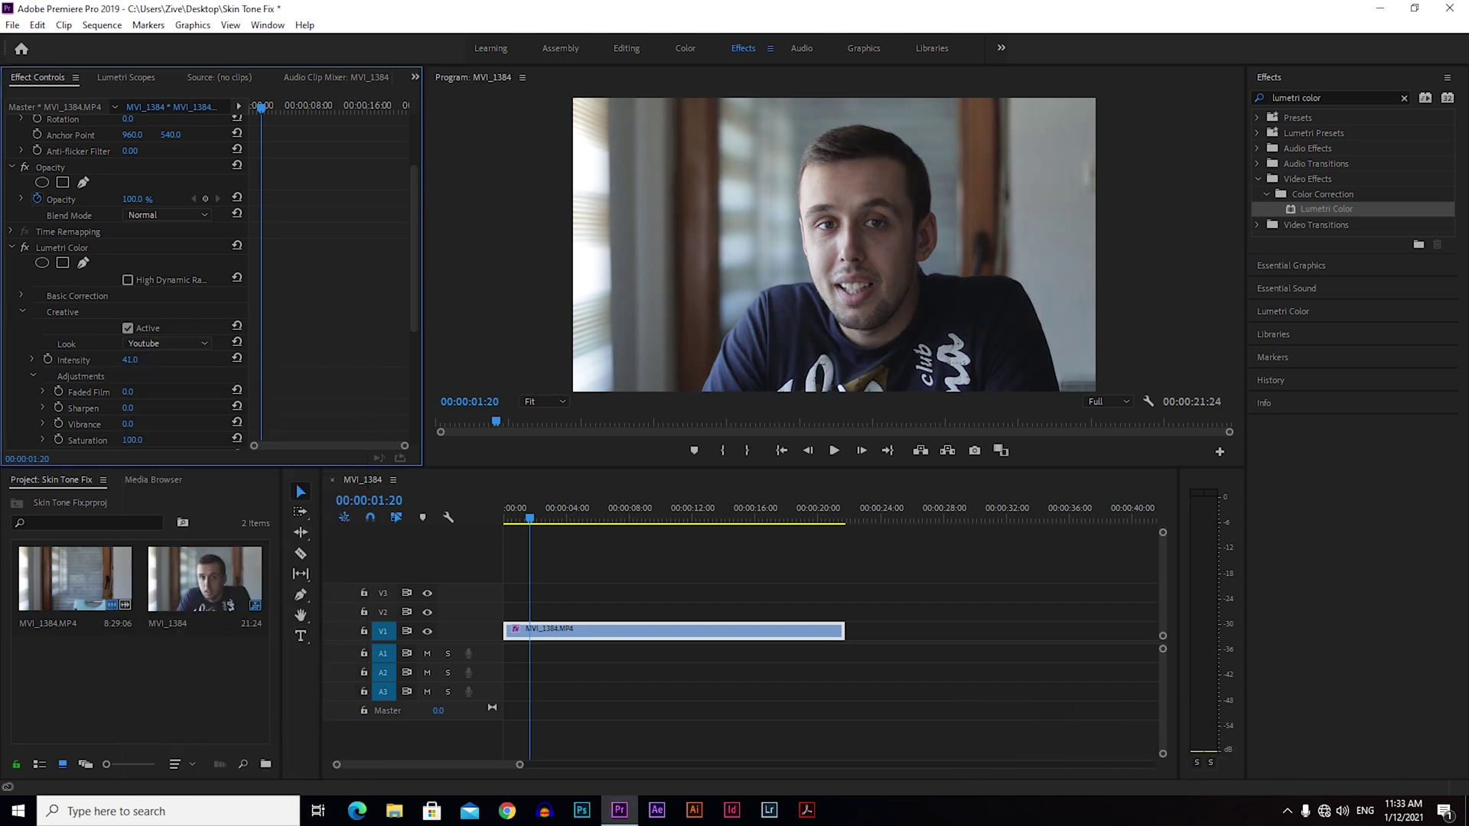
click(23, 312)
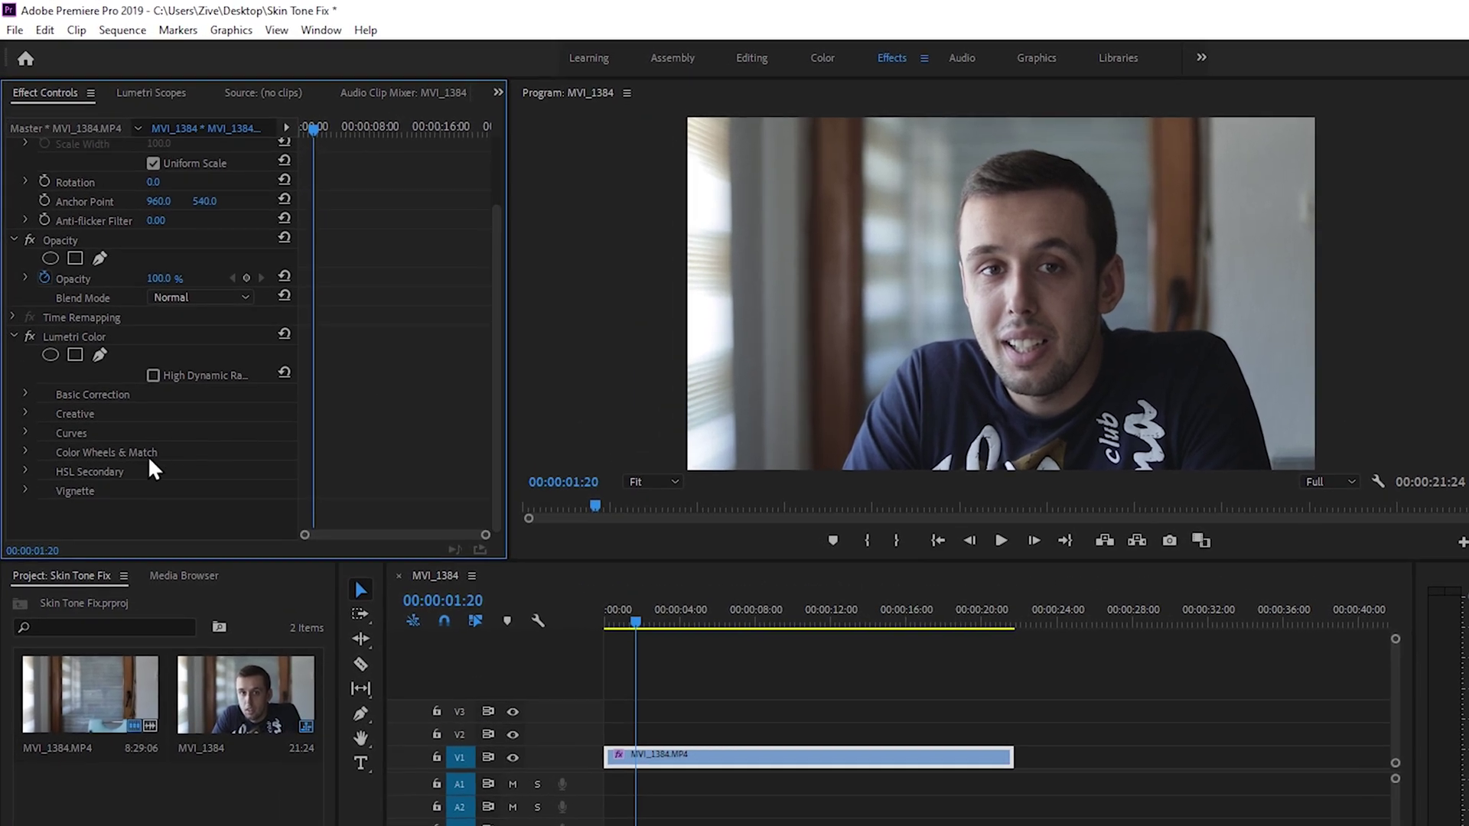
In HSL Secondary, sample the forehead skin tone with the eyedropper and enable Show Mask
click(25, 471)
drag(498, 226, 493, 332)
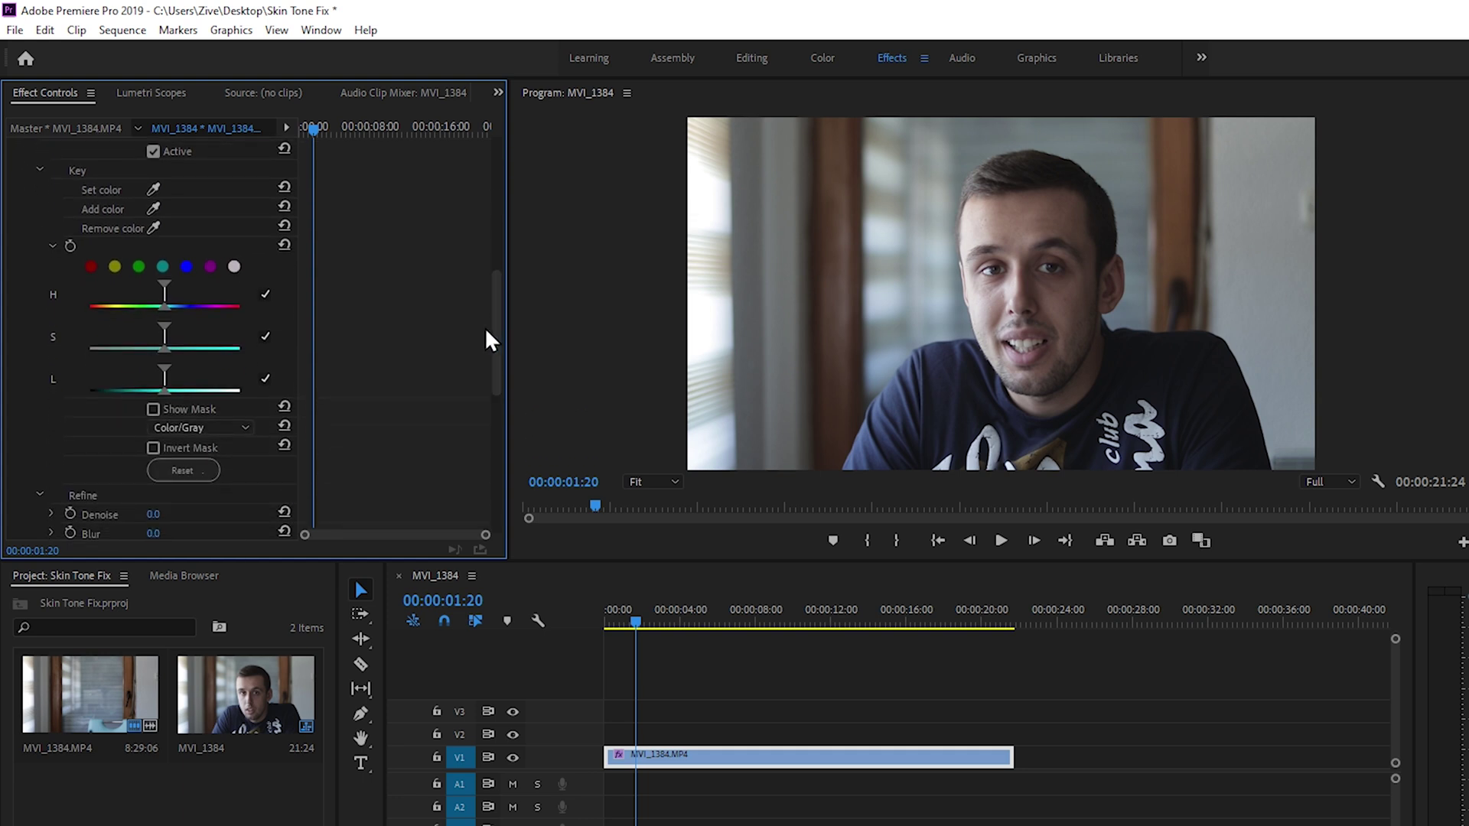
click(153, 190)
click(1020, 216)
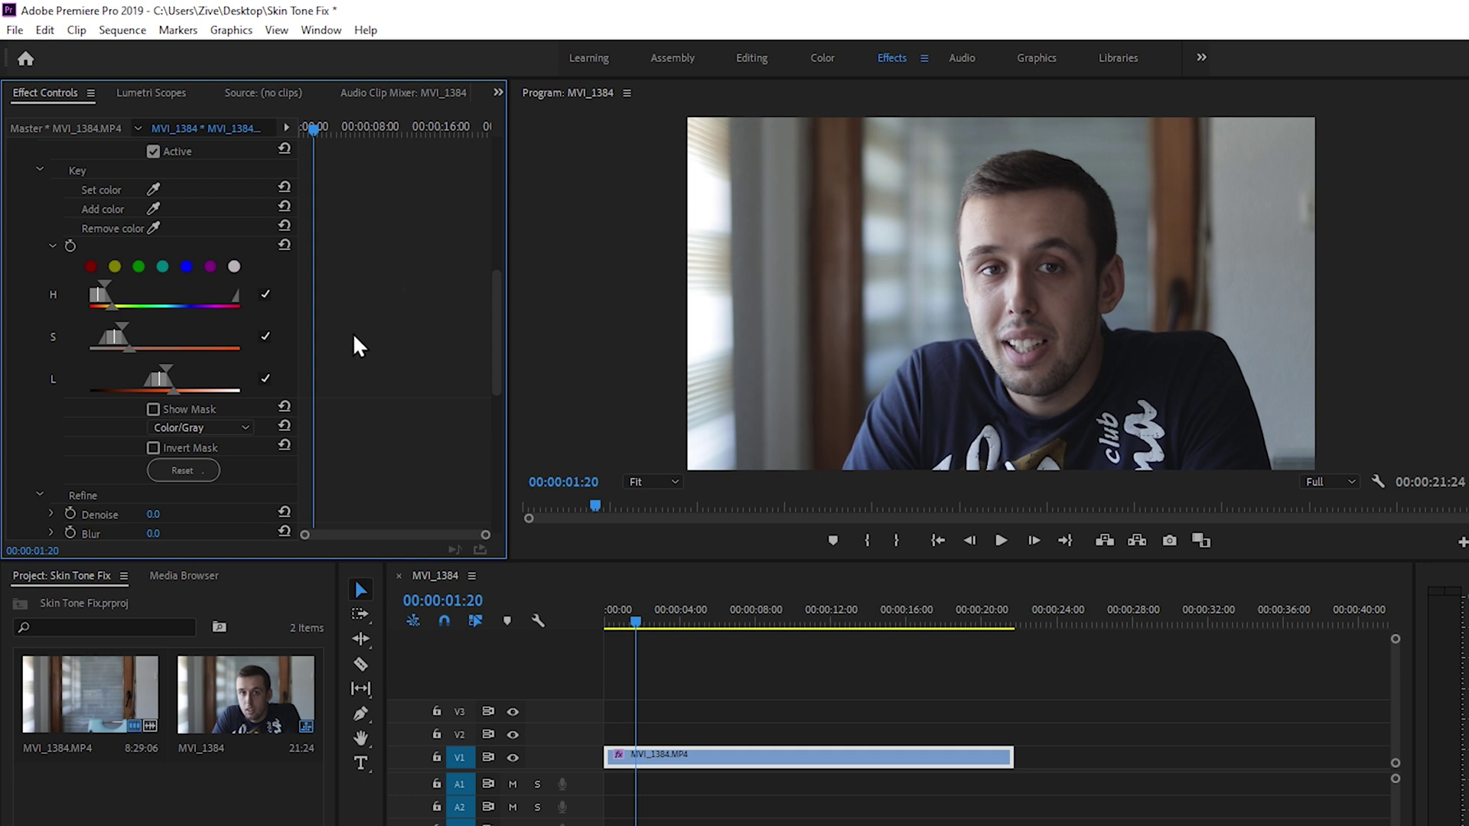
click(153, 410)
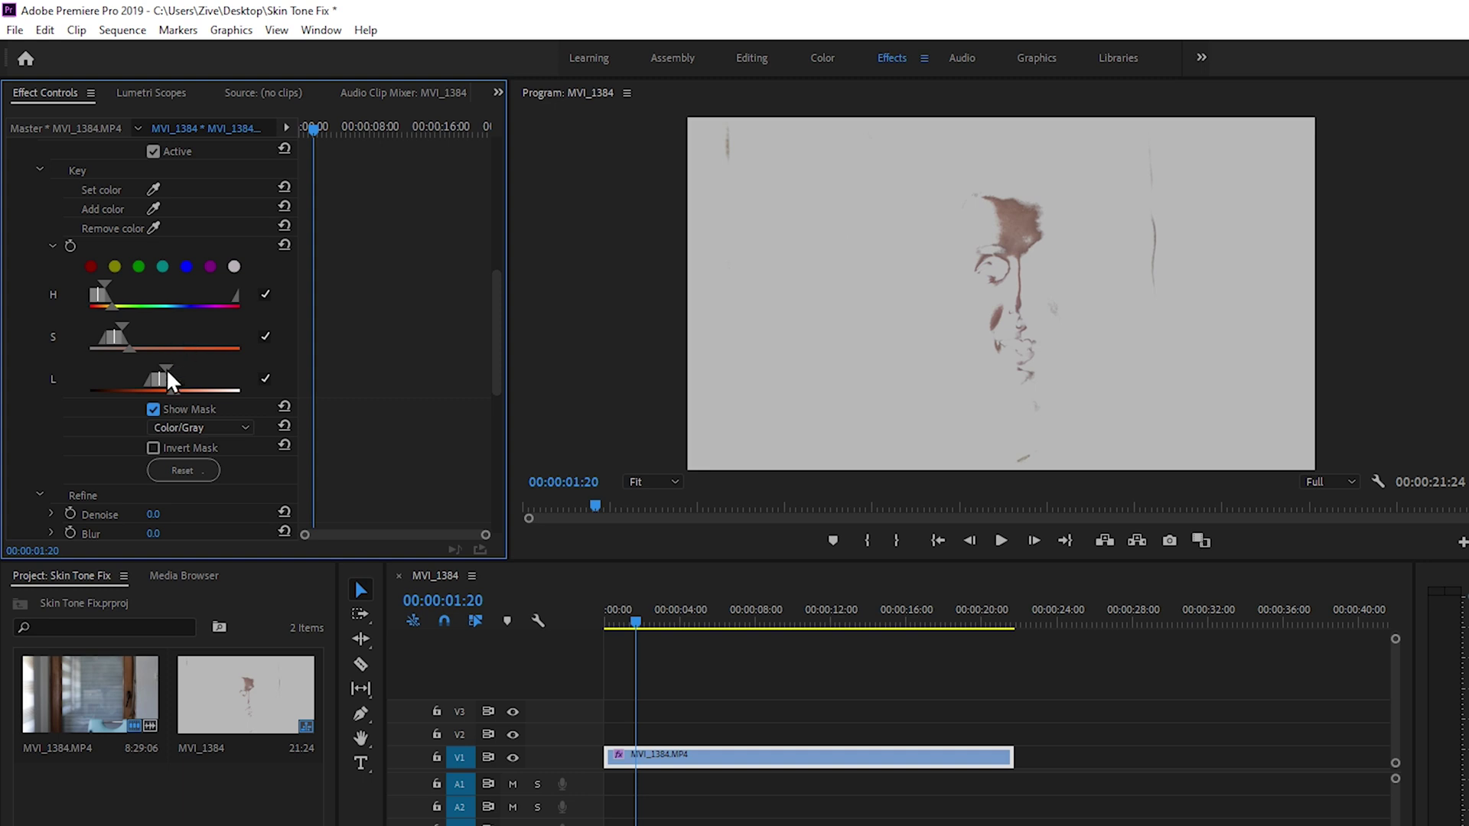
Widen the key's lightness, saturation and hue ranges, then set Denoise 20 and Blur 12
mouse_move(167, 366)
mouse_down()
mouse_move(222, 369)
mouse_move(191, 381)
mouse_up()
drag(123, 325, 214, 334)
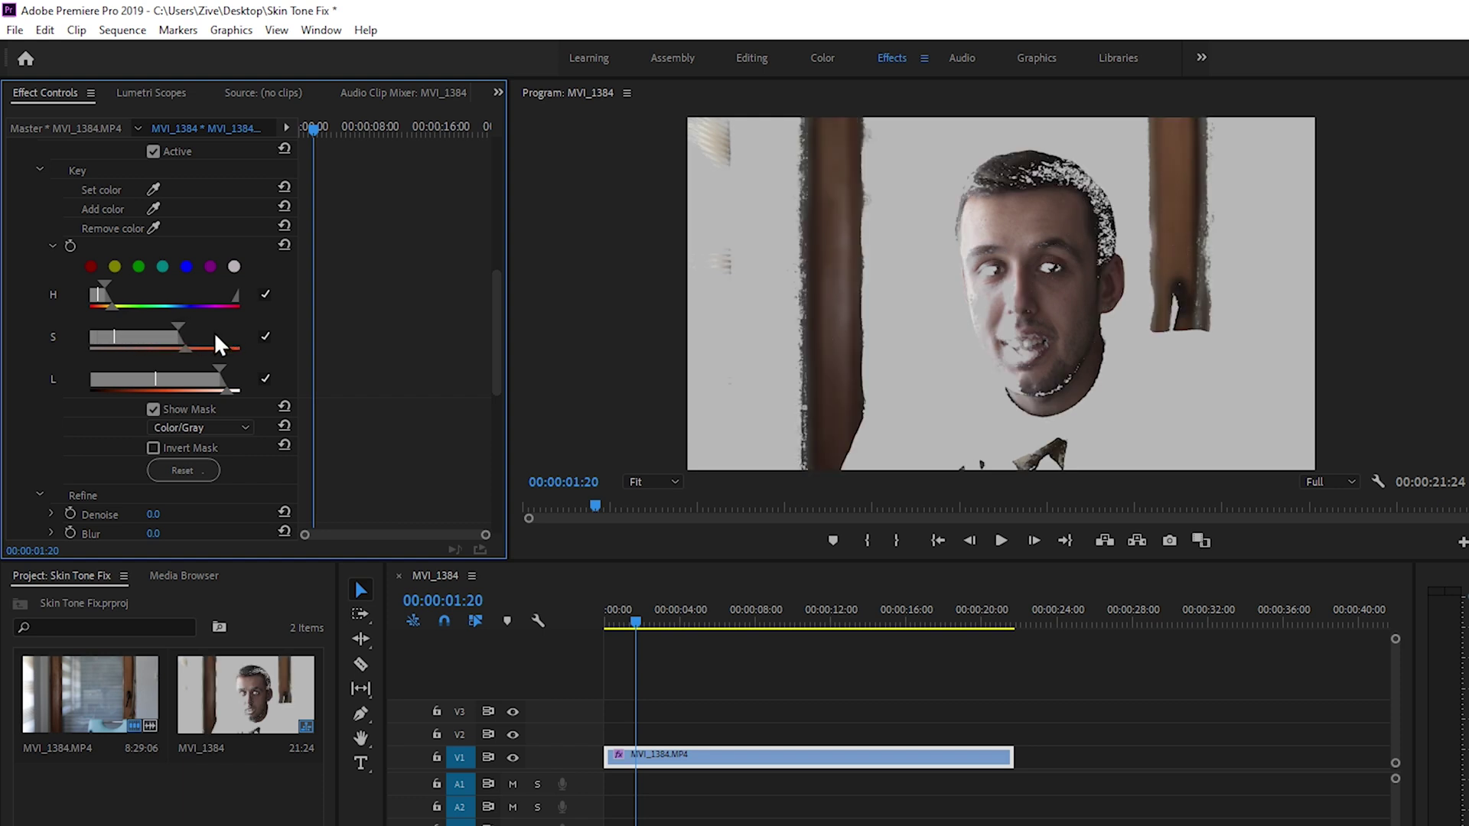
mouse_move(113, 306)
mouse_down()
mouse_move(163, 313)
mouse_move(99, 297)
mouse_up()
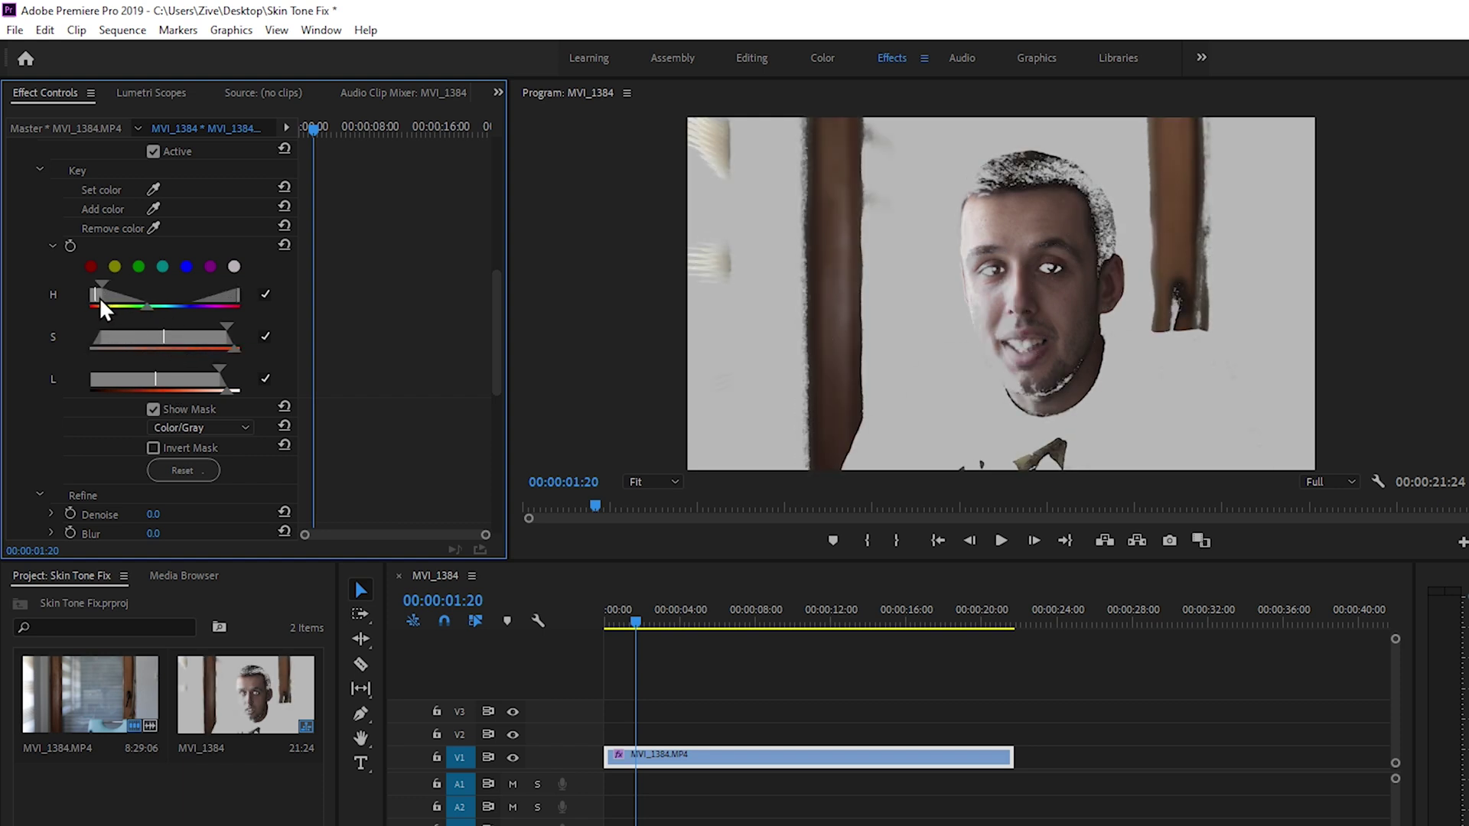
drag(153, 514, 176, 534)
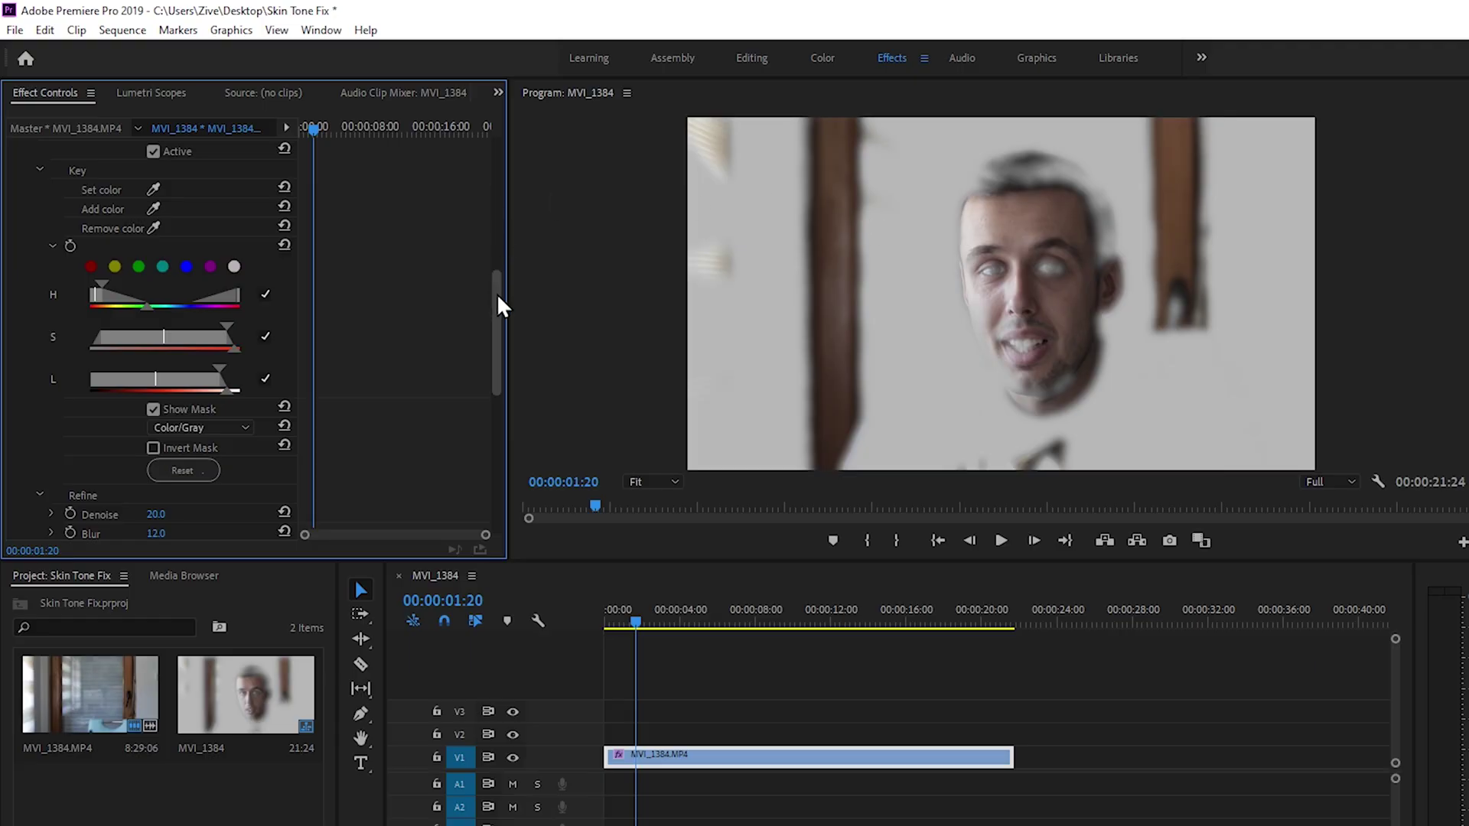
drag(498, 295, 500, 156)
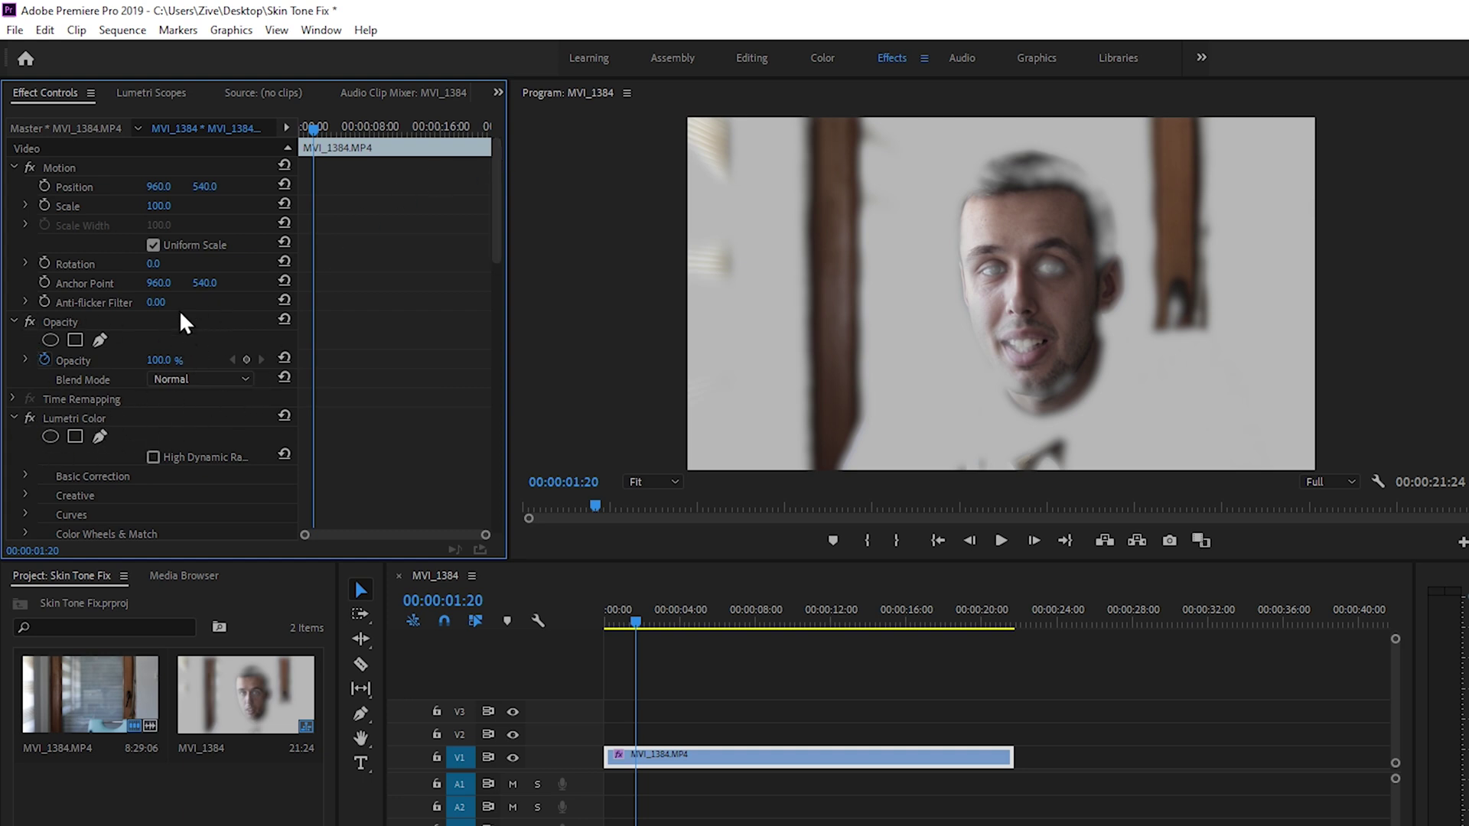
click(100, 340)
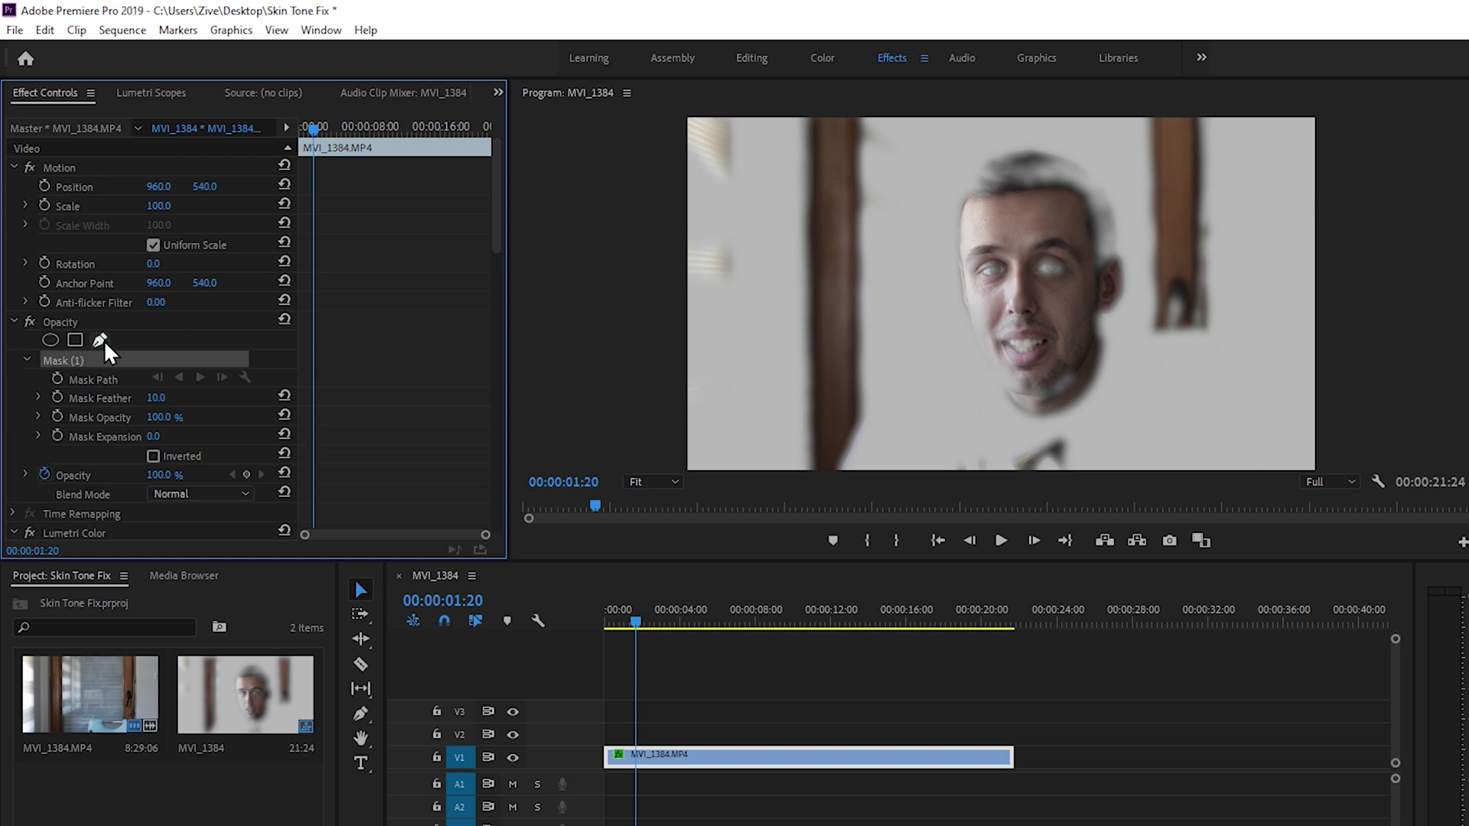
click(1022, 200)
click(992, 231)
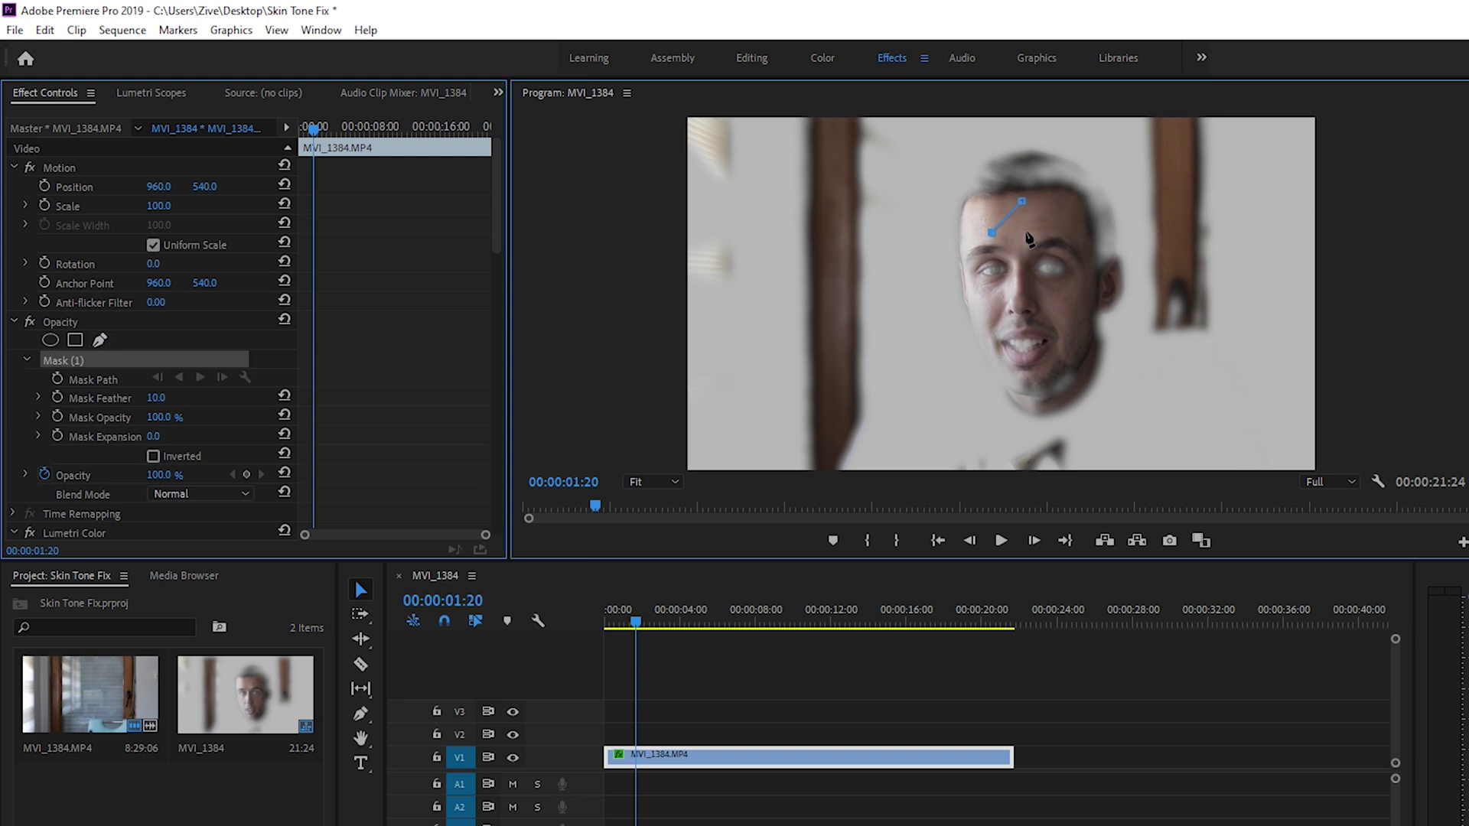
click(1046, 229)
click(1023, 202)
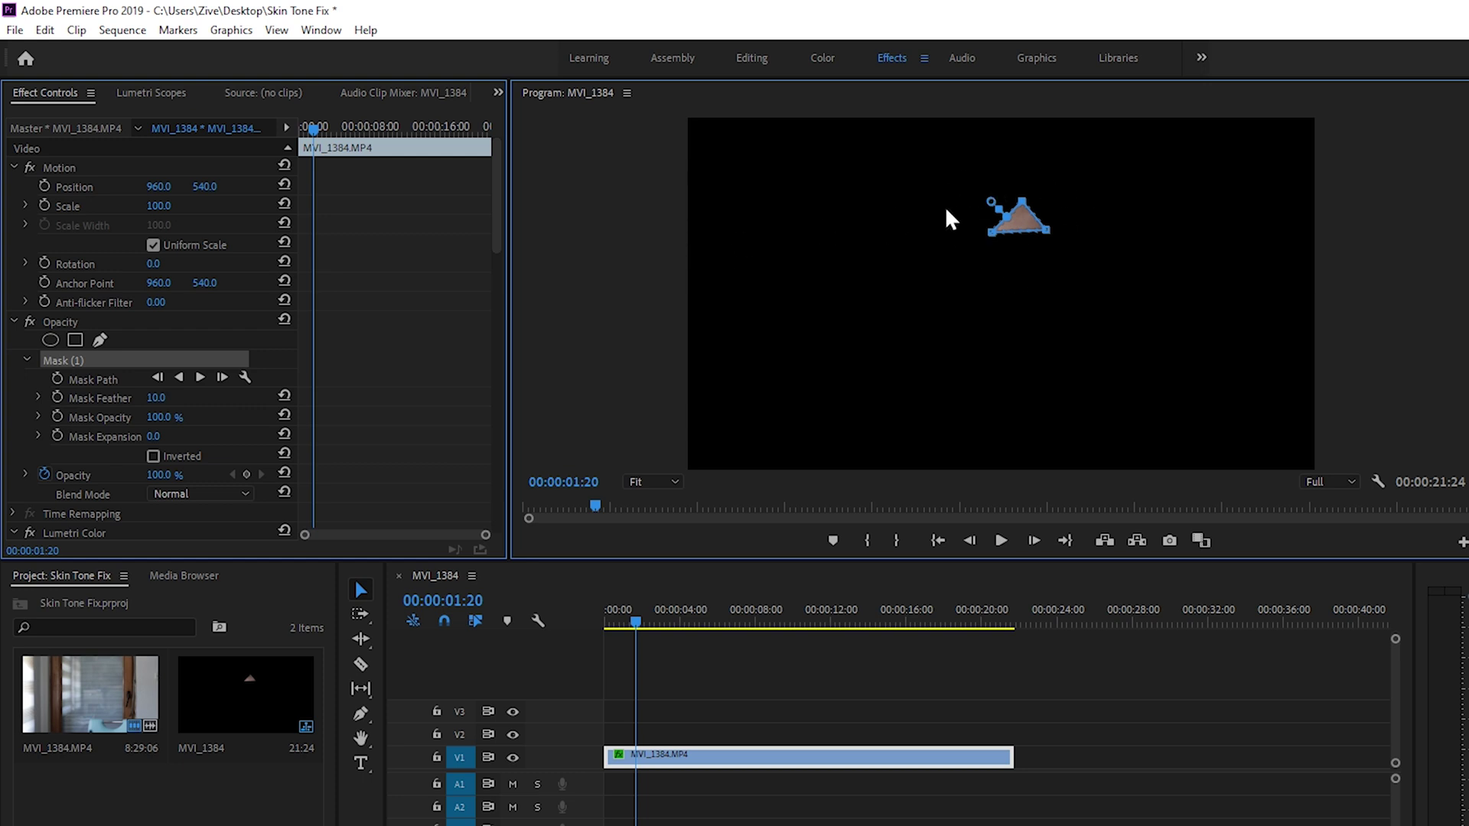
Show Lumetri Scopes and set the scope display to Vectorscope YUV
click(145, 96)
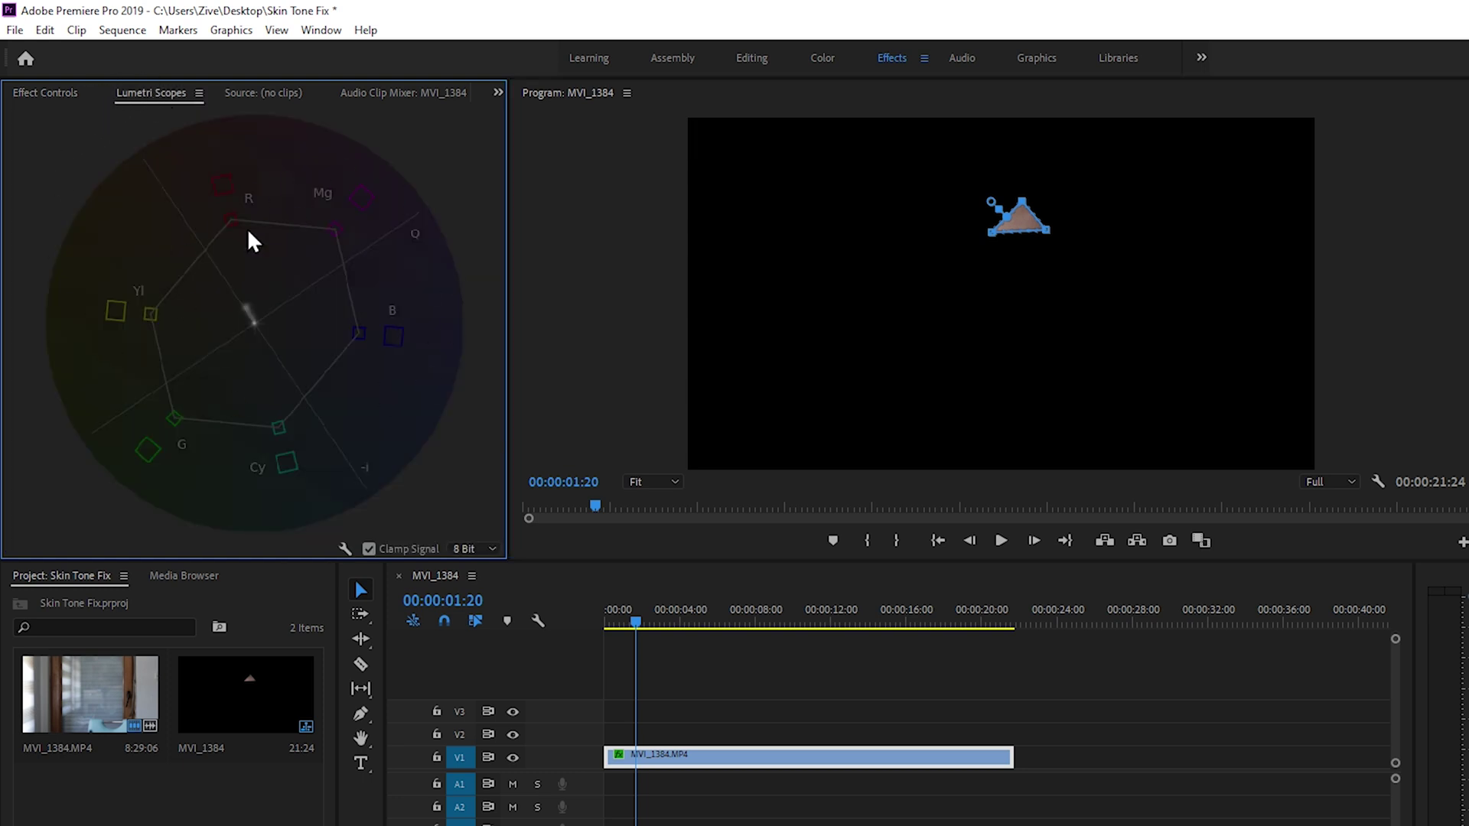
right_click(280, 276)
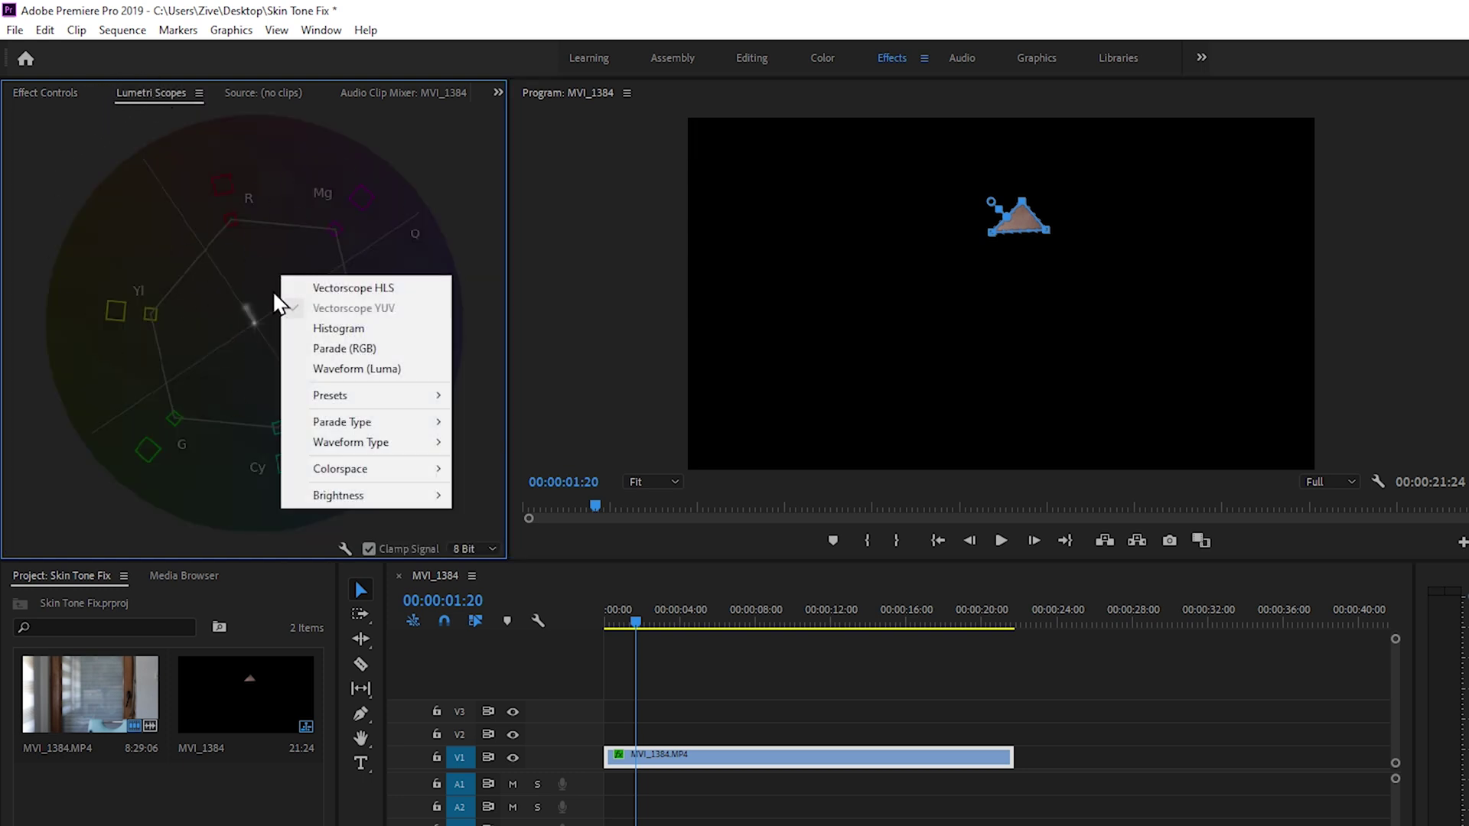
click(421, 308)
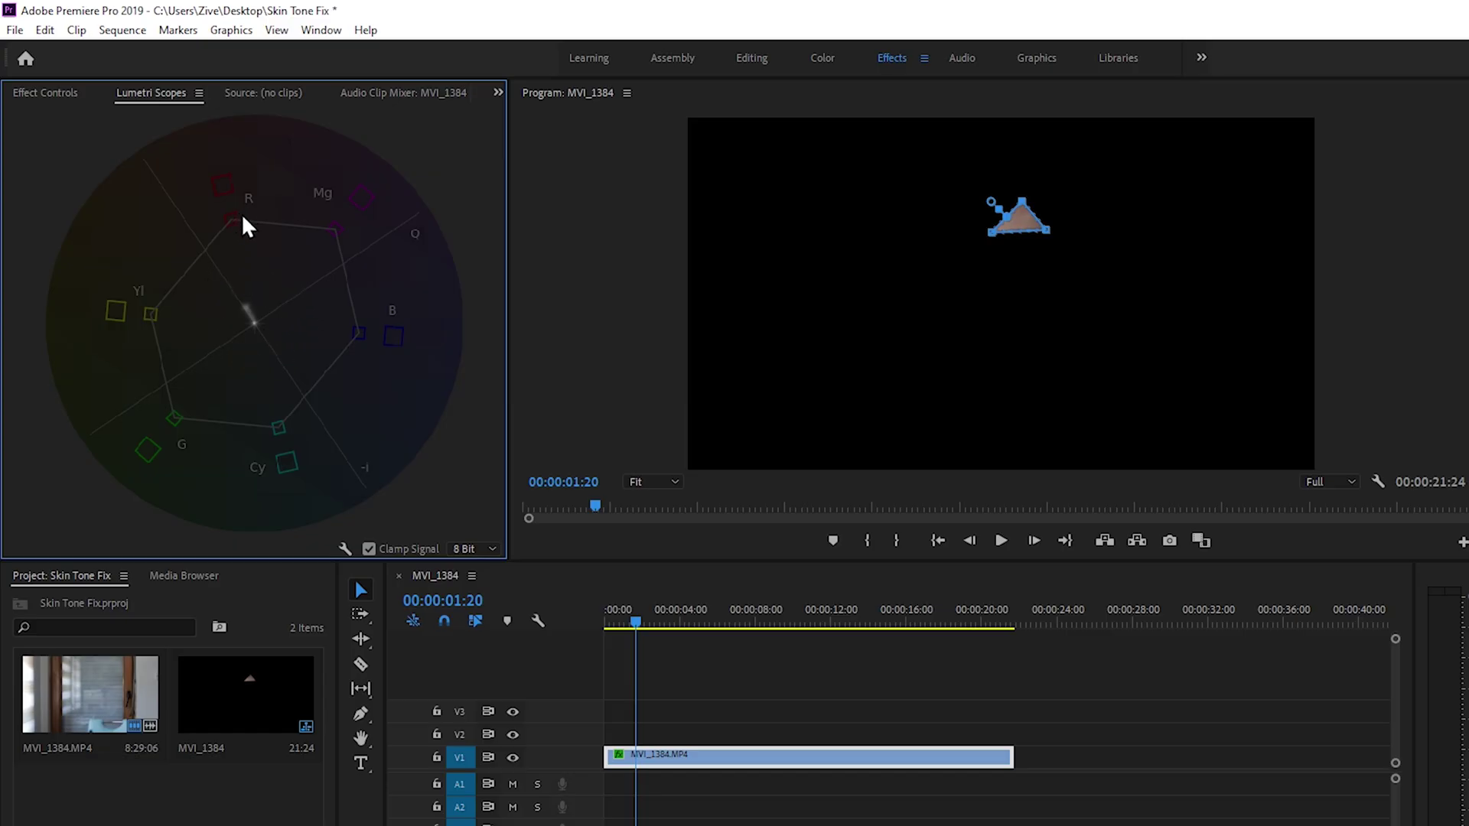
Switch HSL Secondary Correction to three-way wheels and engage the Midtones, Shadows and Highlights wheels
click(64, 96)
drag(498, 208, 502, 463)
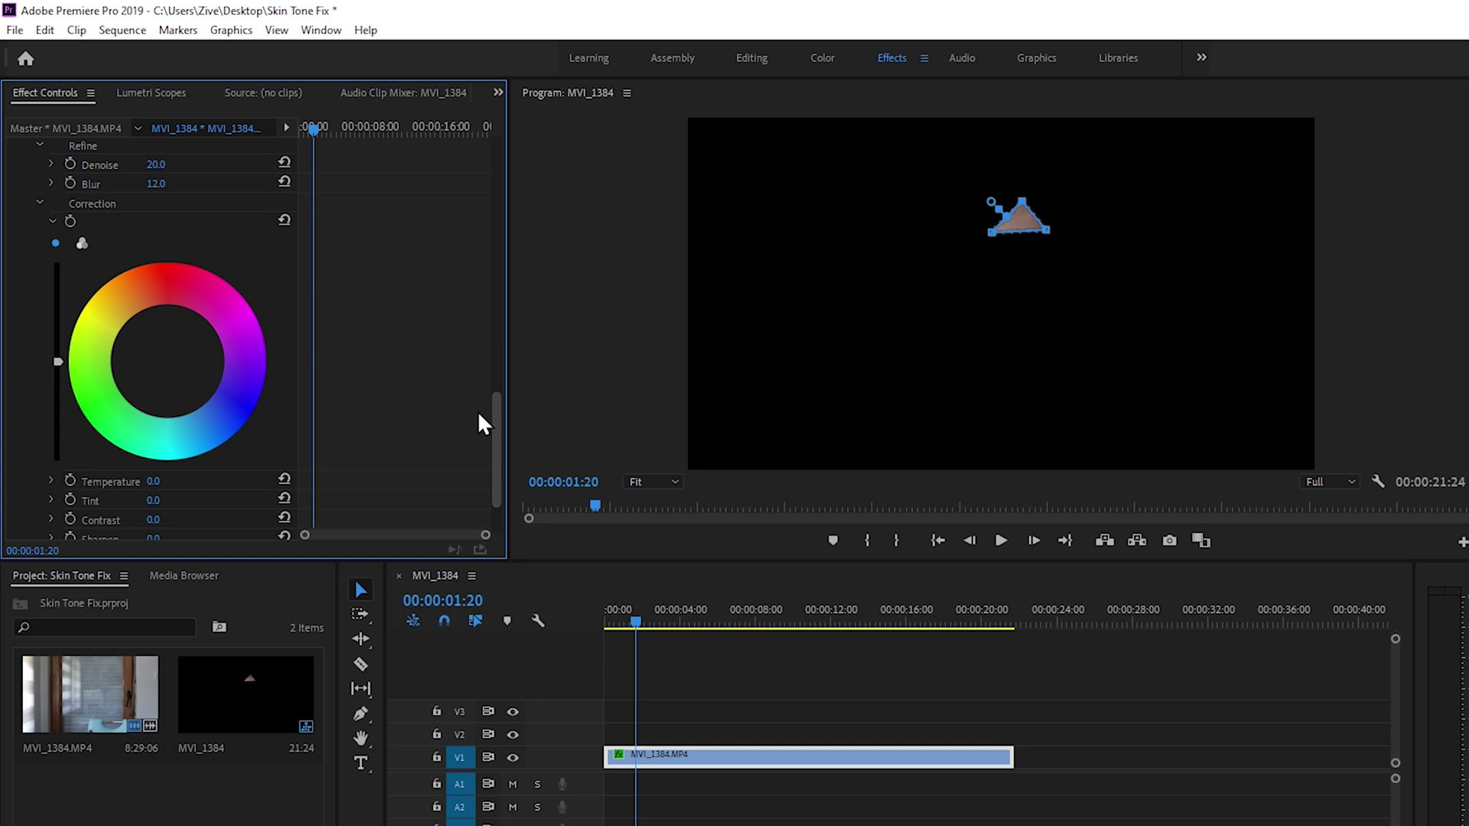
click(81, 243)
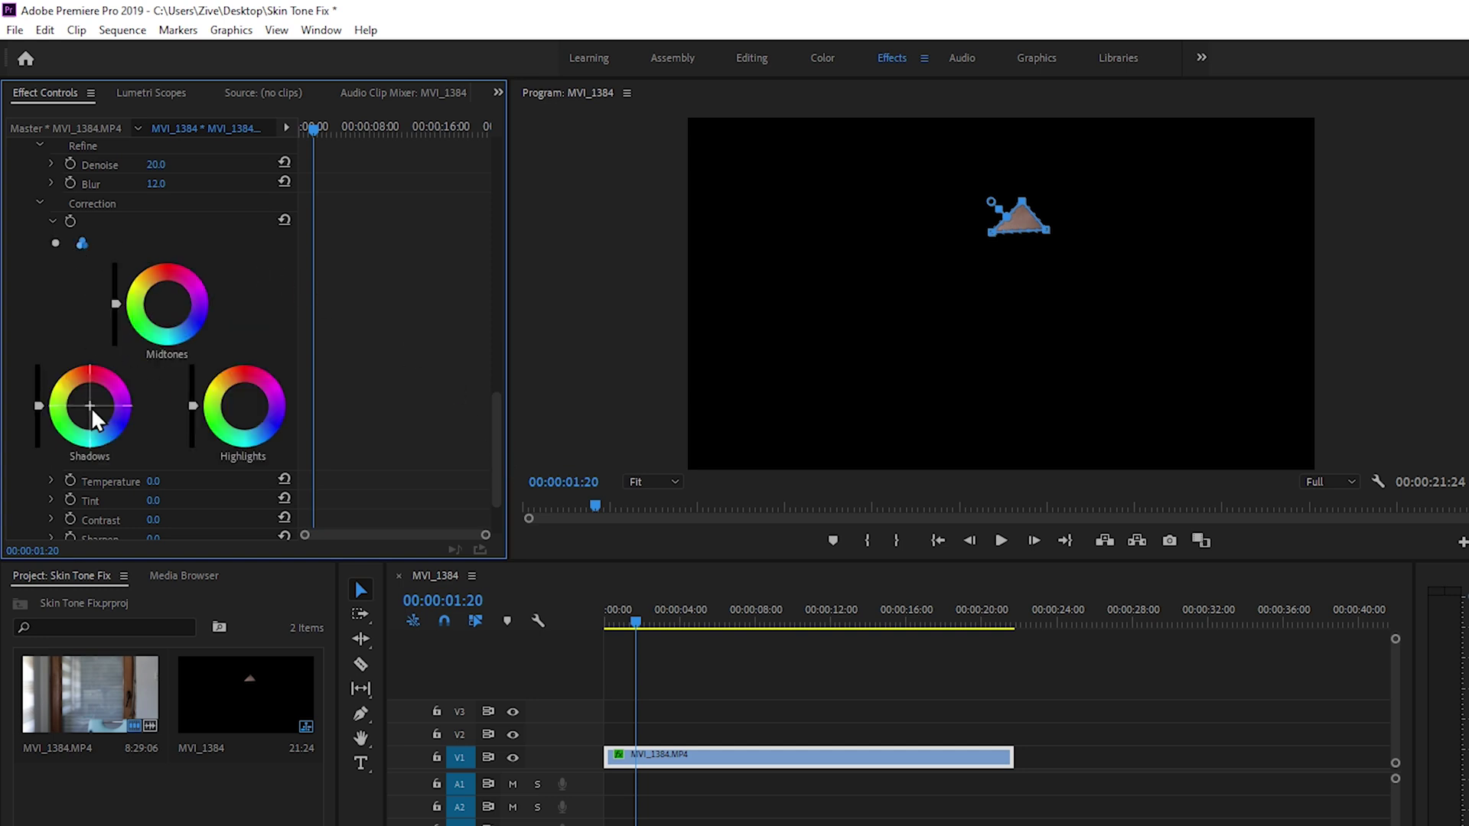
click(167, 302)
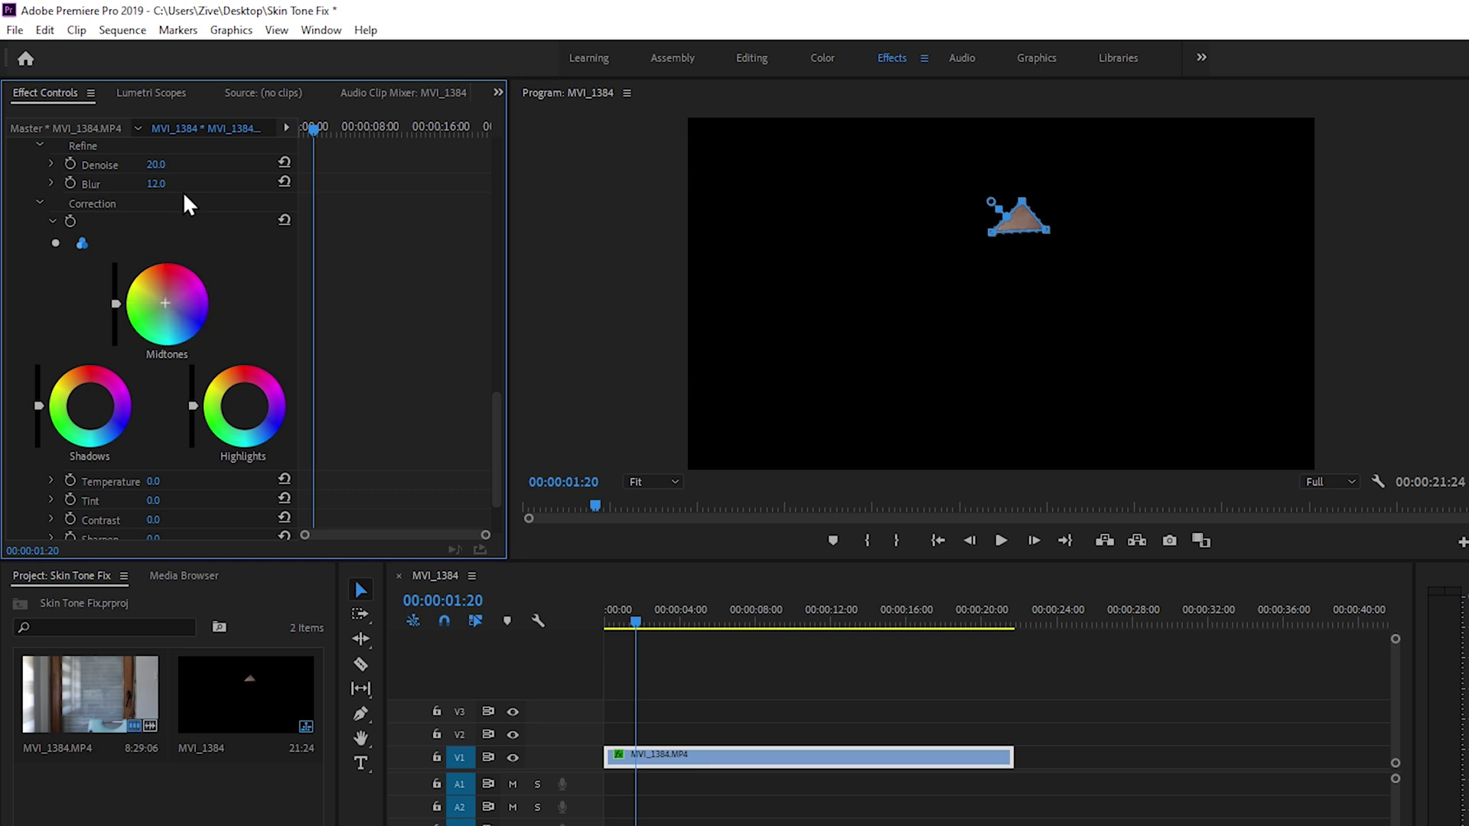
click(90, 405)
click(244, 404)
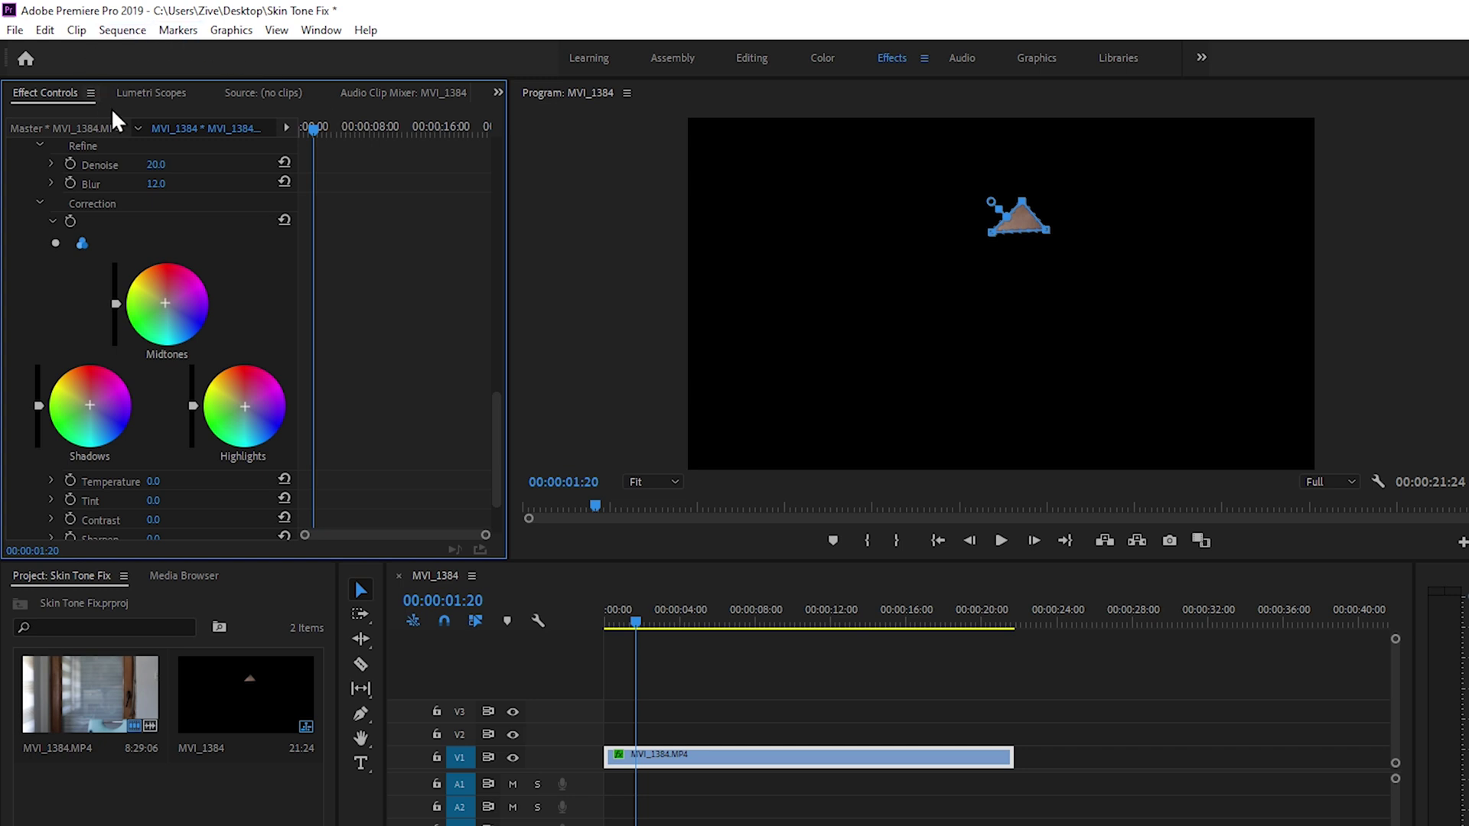
Recheck the vectorscope, then delete the forehead opacity mask from the clip's effects
click(162, 93)
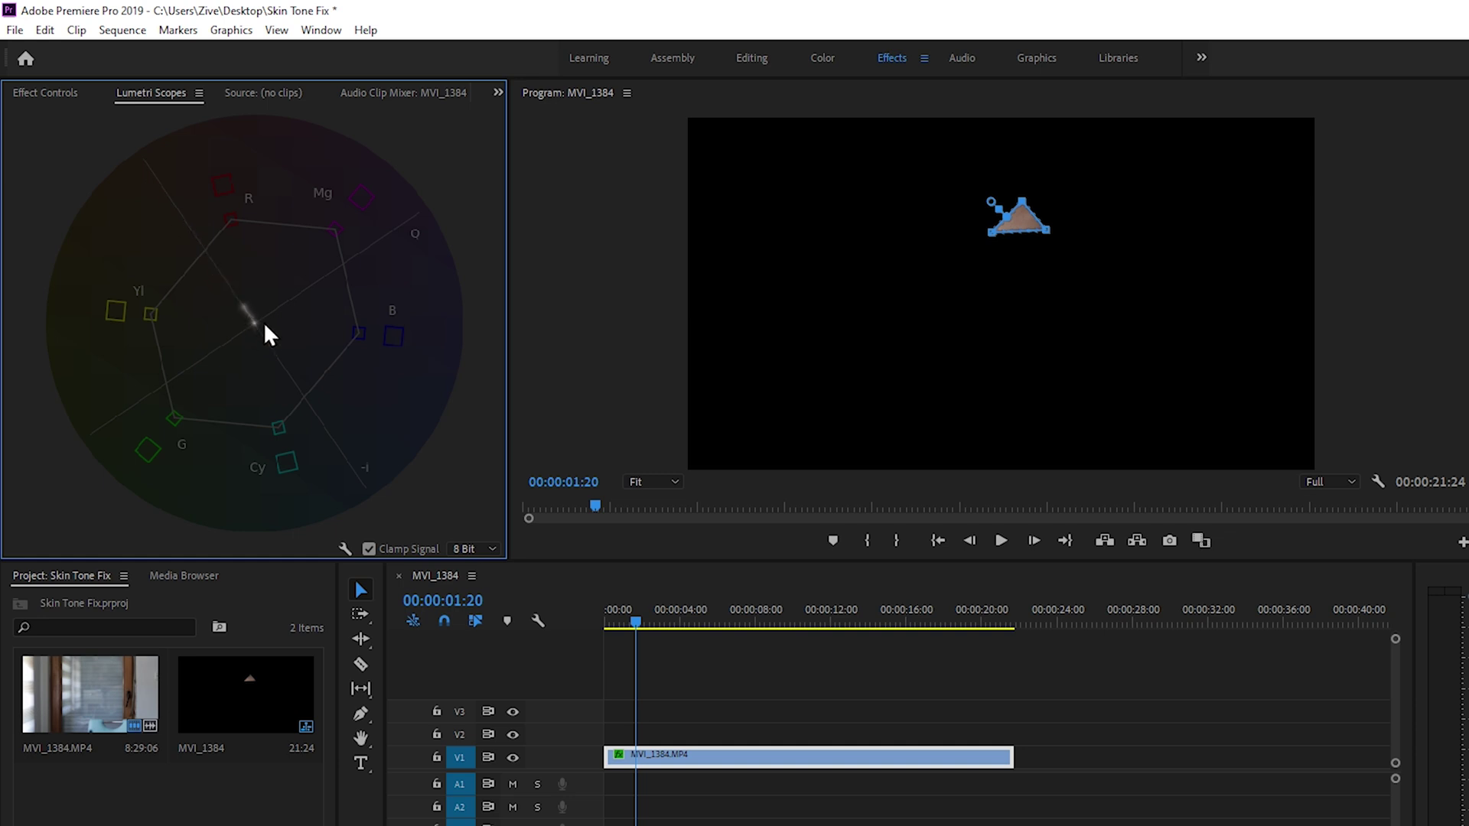
click(59, 96)
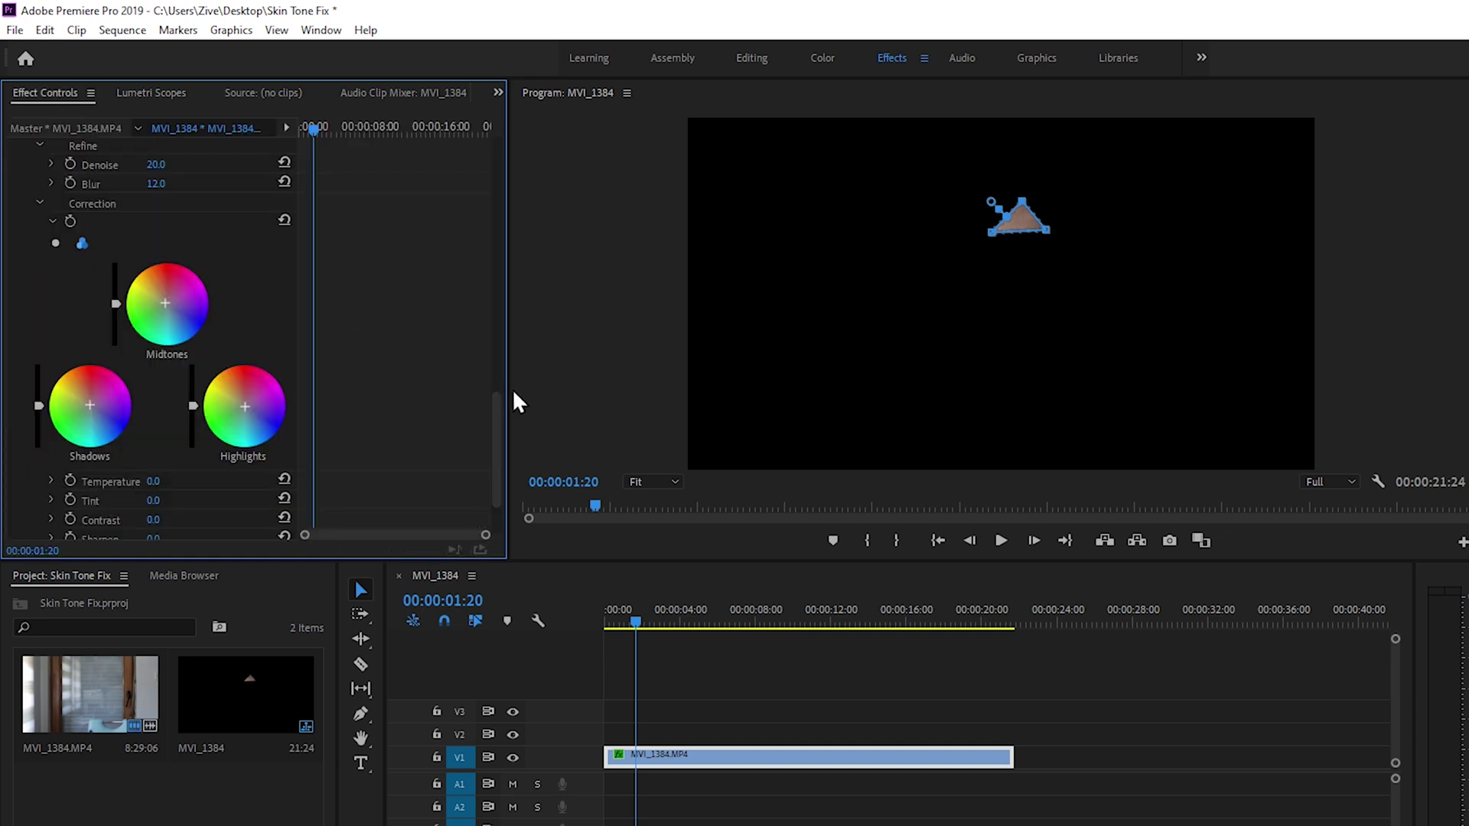
drag(498, 400, 491, 149)
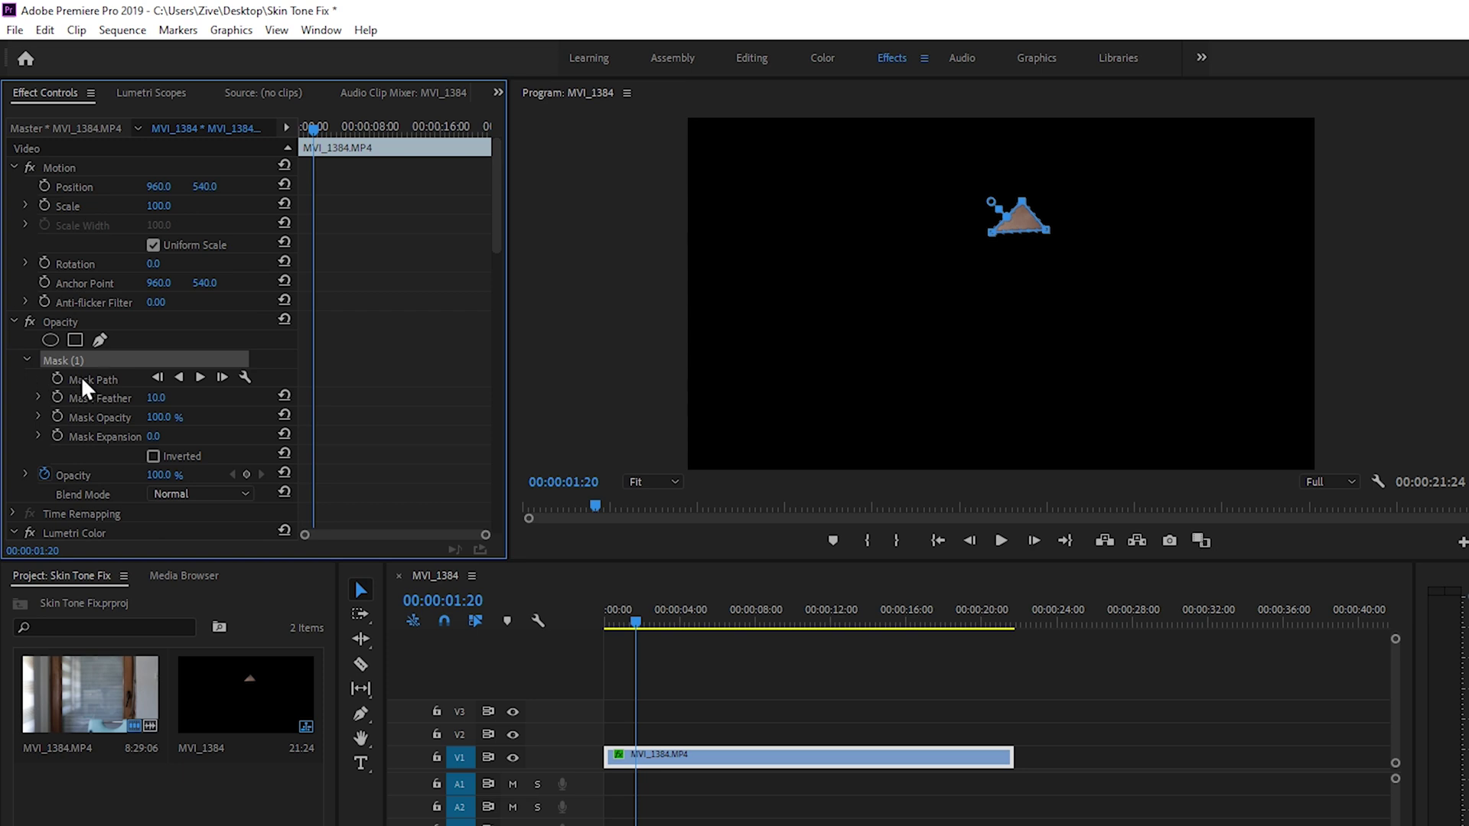
key(Delete)
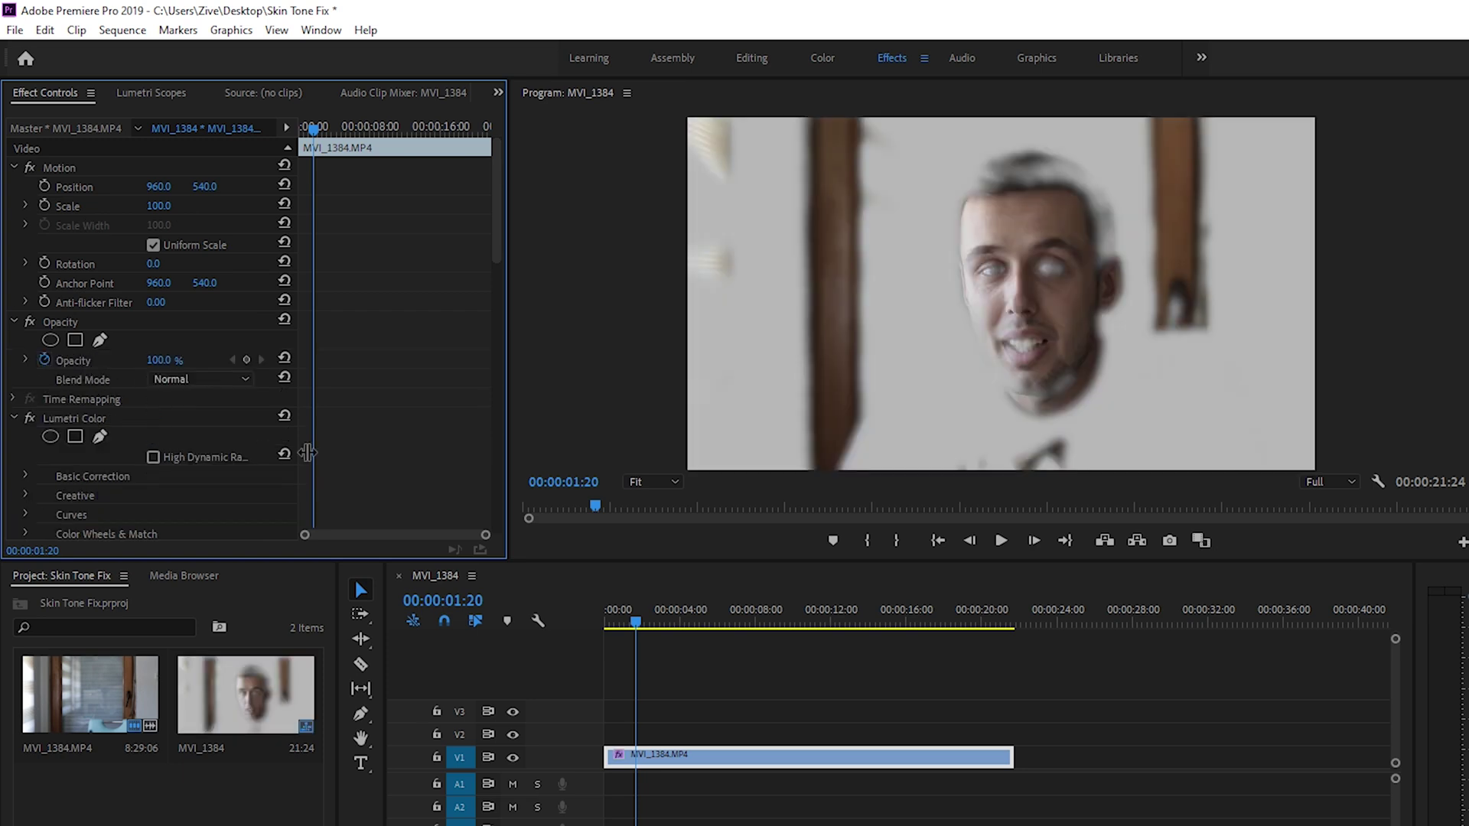
drag(499, 223, 488, 401)
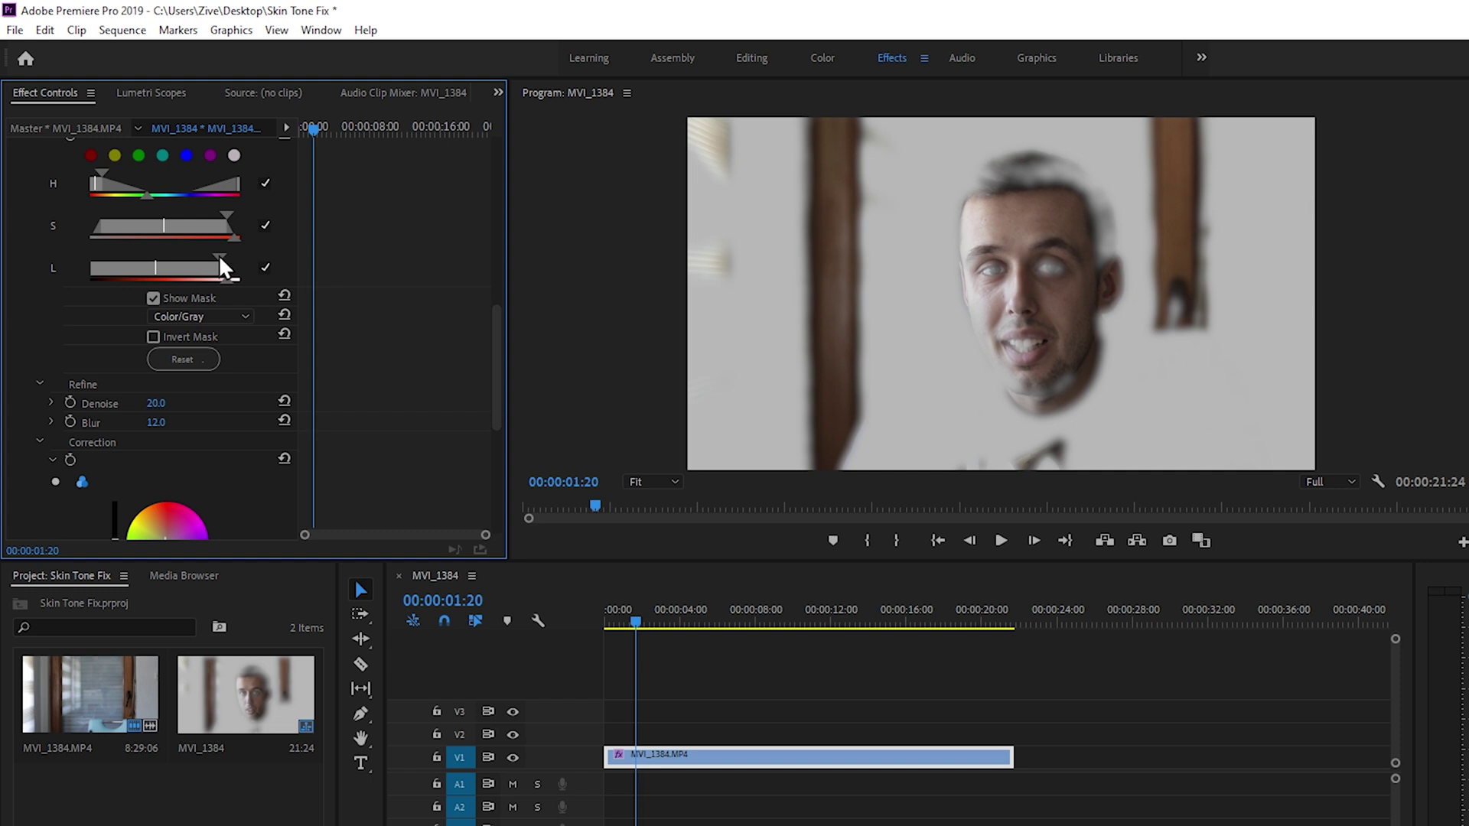
click(153, 298)
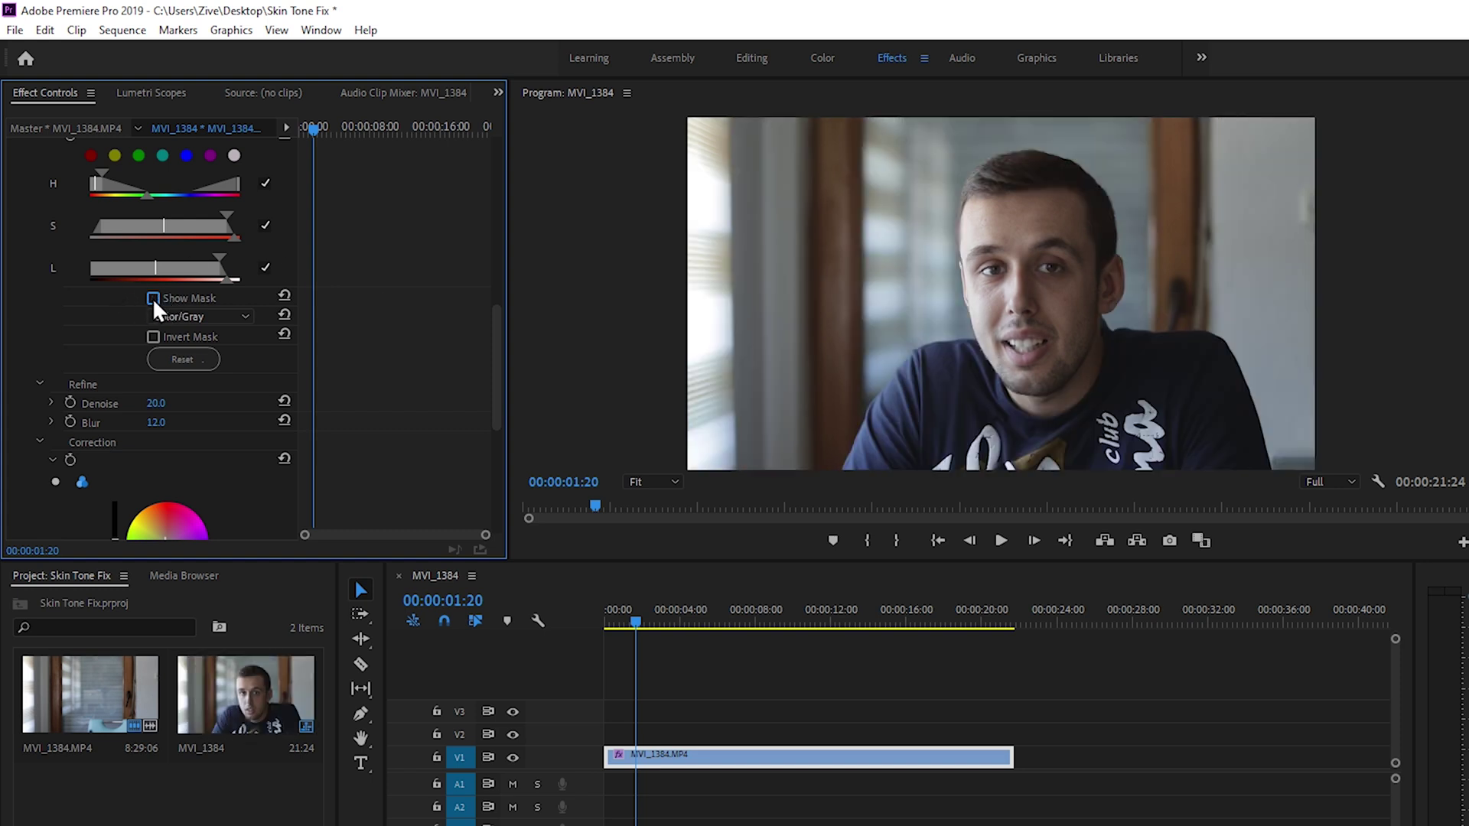
drag(494, 356, 502, 306)
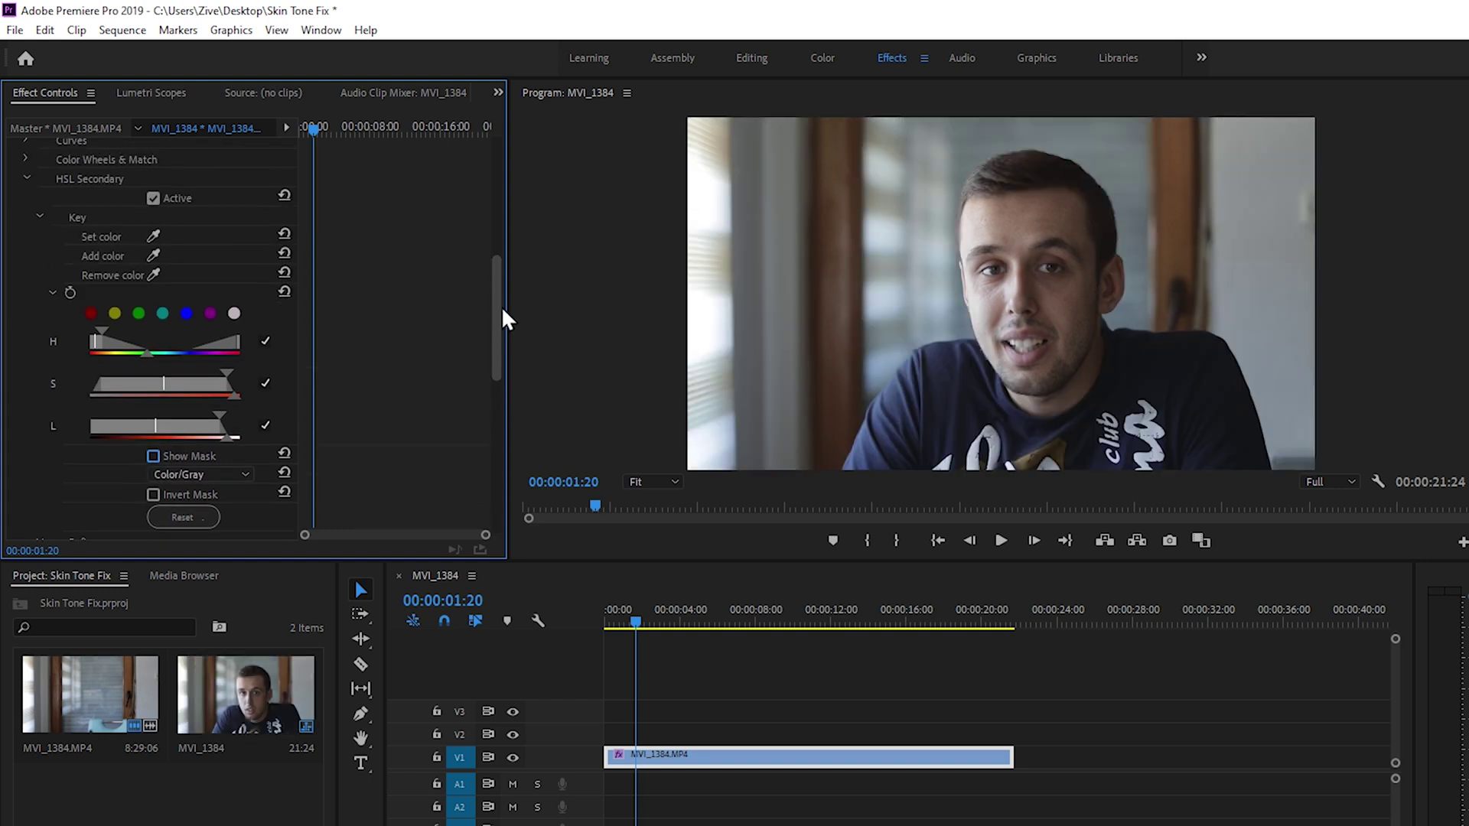
click(153, 198)
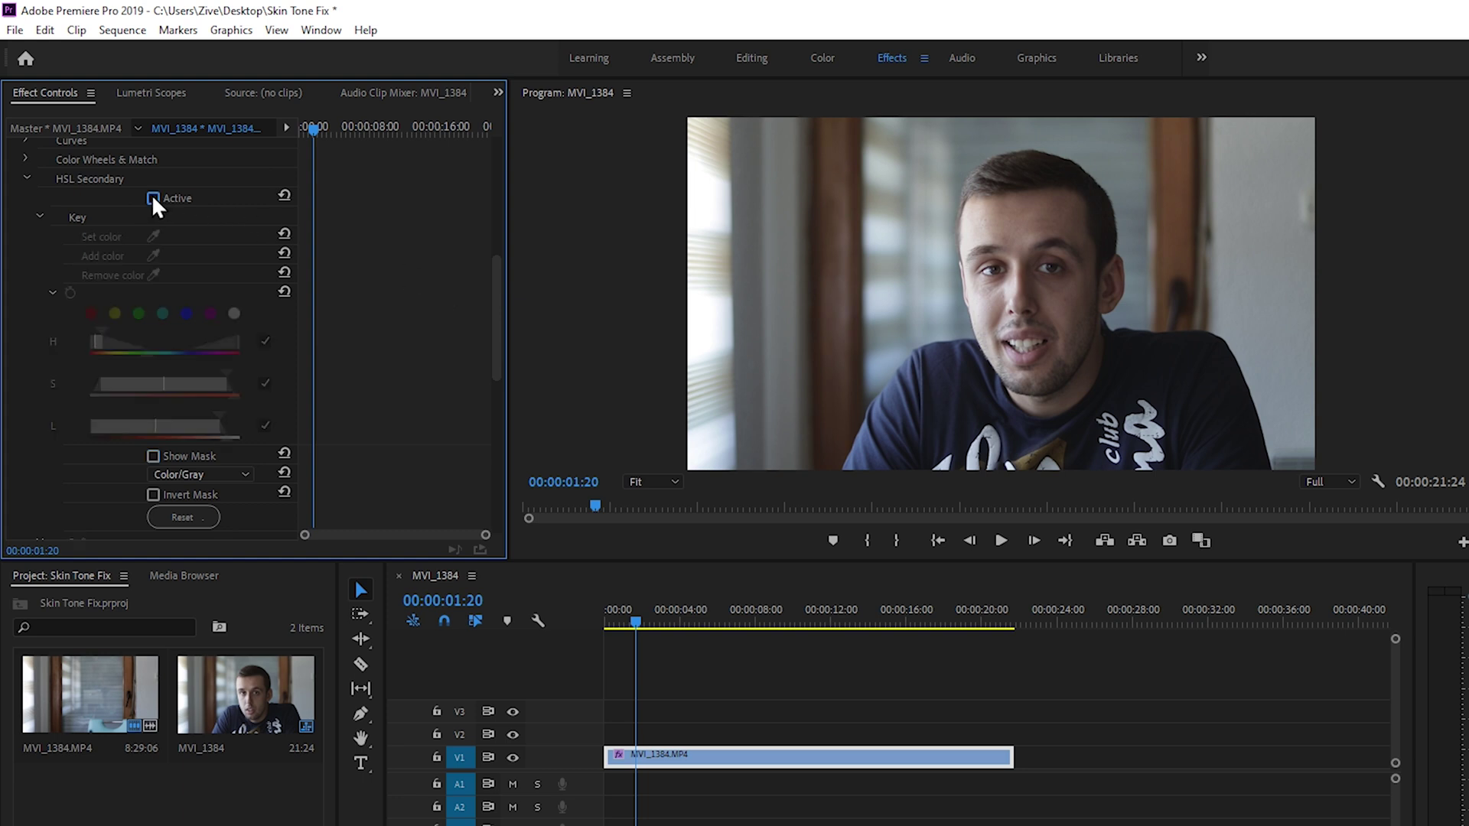
click(153, 199)
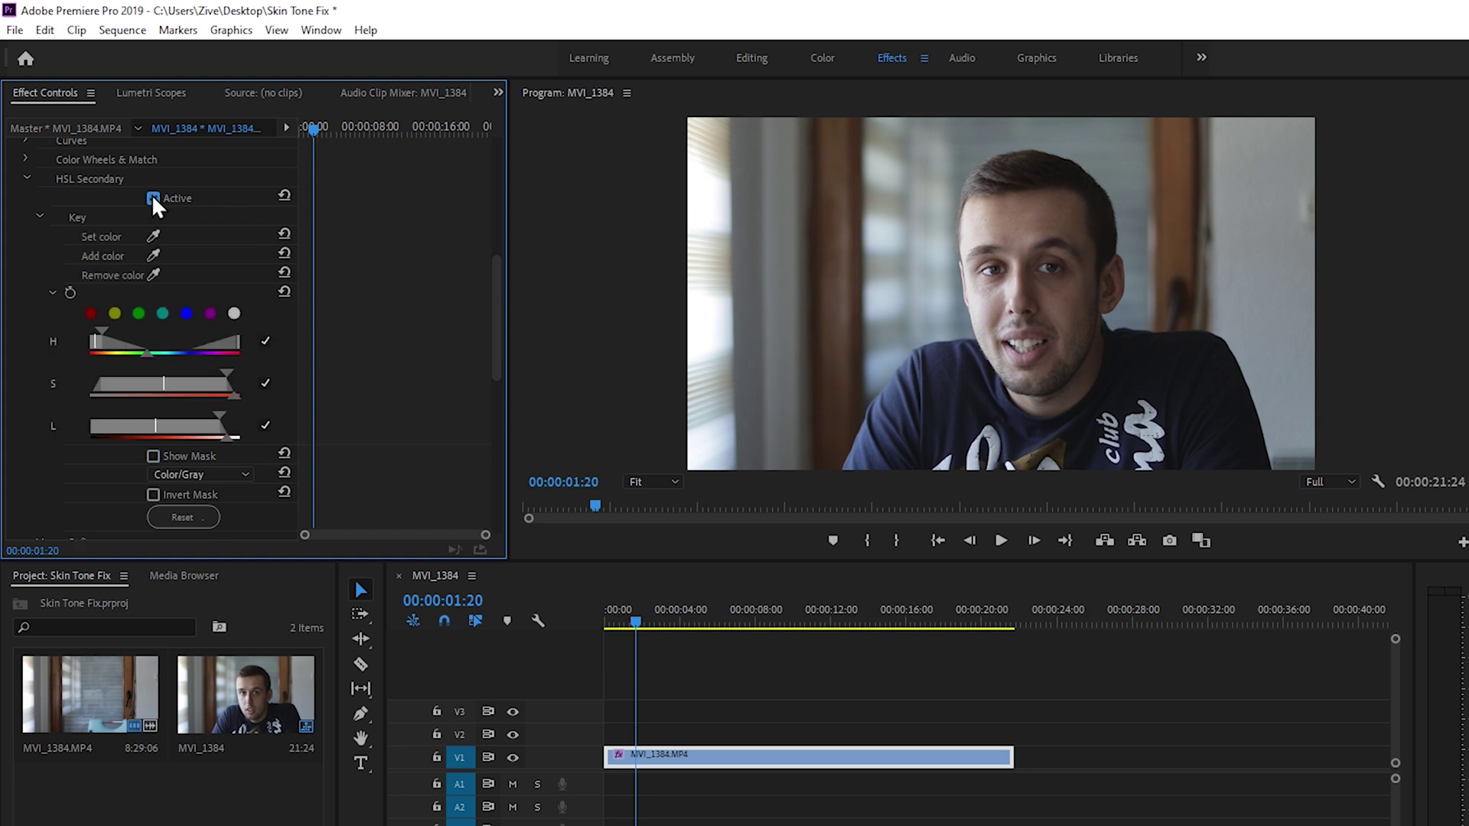
click(153, 199)
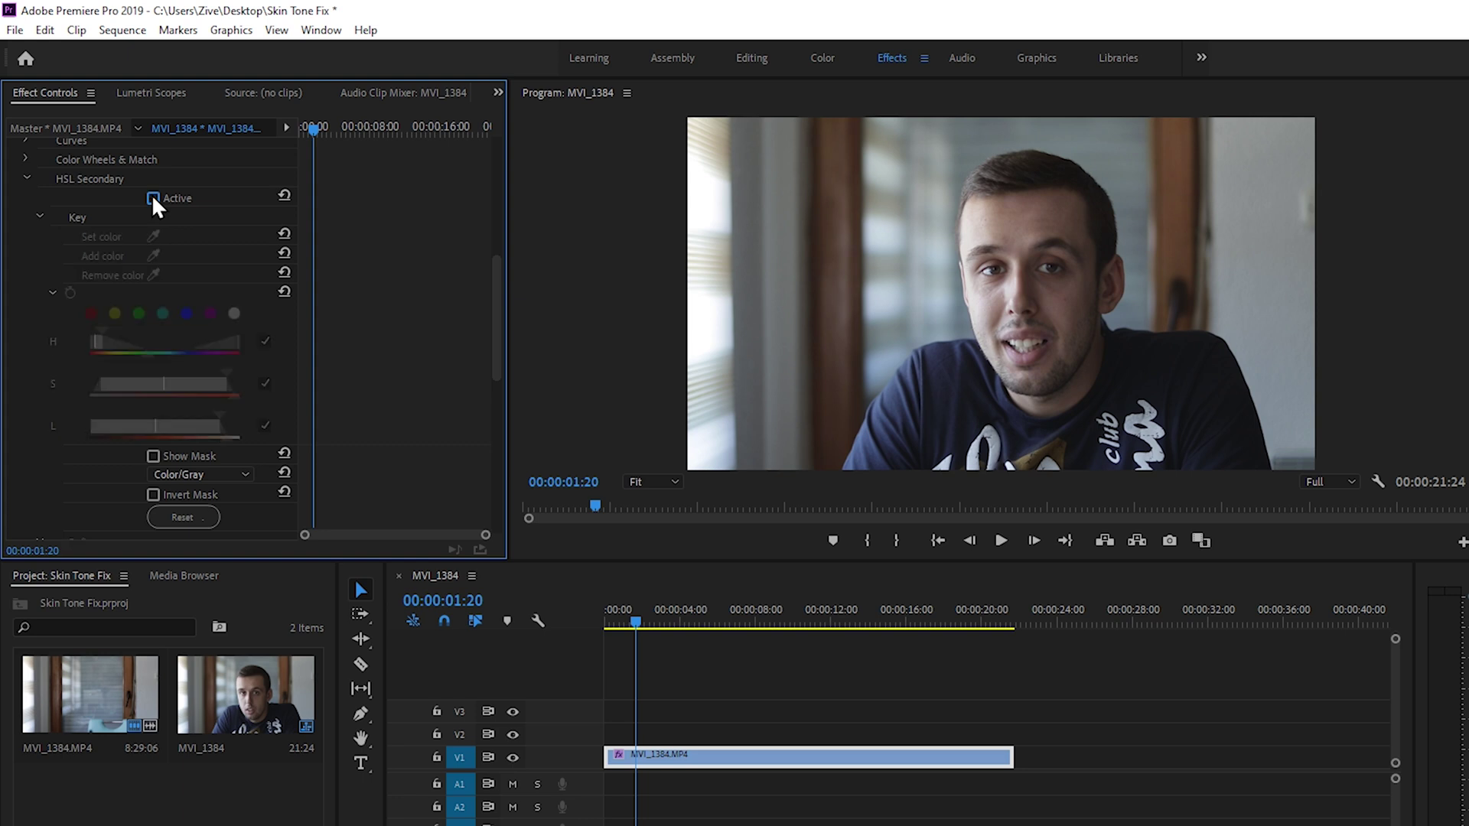
click(153, 198)
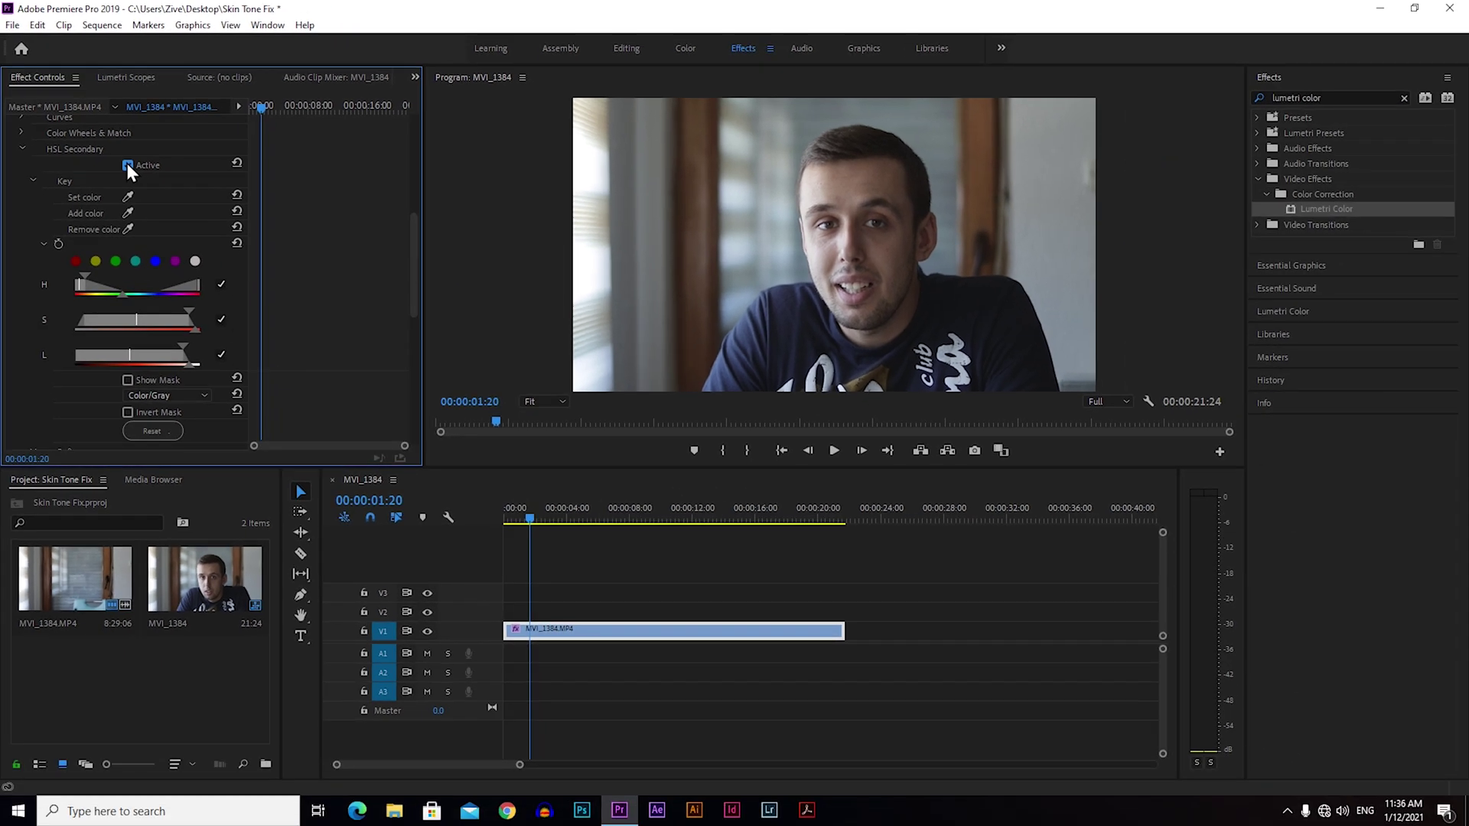